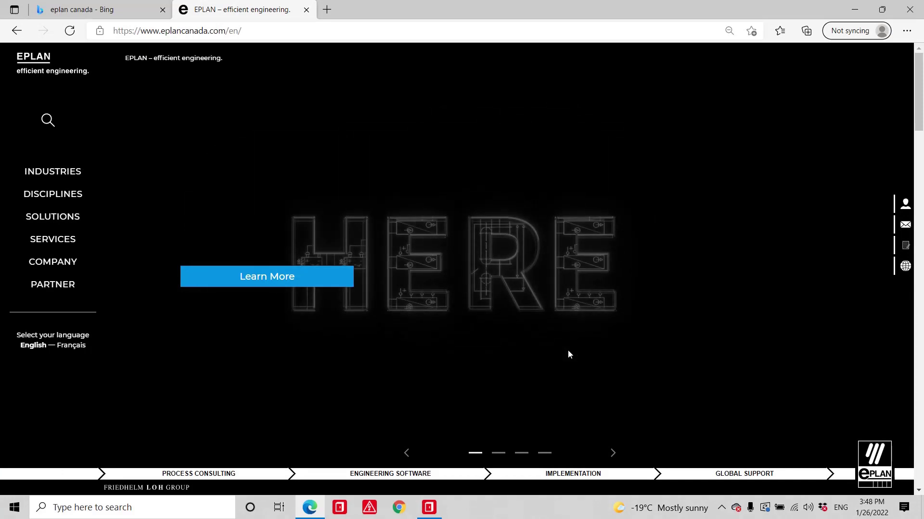
Switch from the Edge browser back to the EPLAN Pro Panel FORMATION DAY2 project
key("alt+Tab")
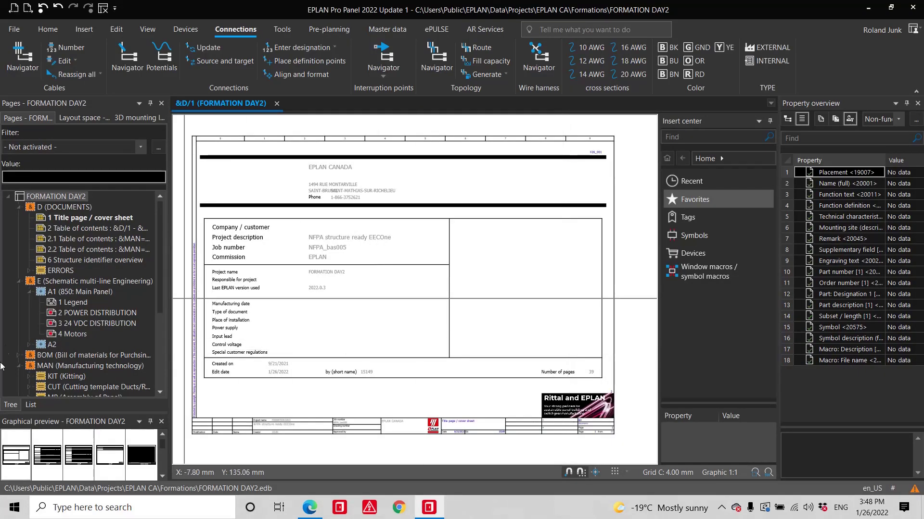
On page 4 Motors, set the nine motor wires to the dashed EXTERNAL line type
left_click(76, 334)
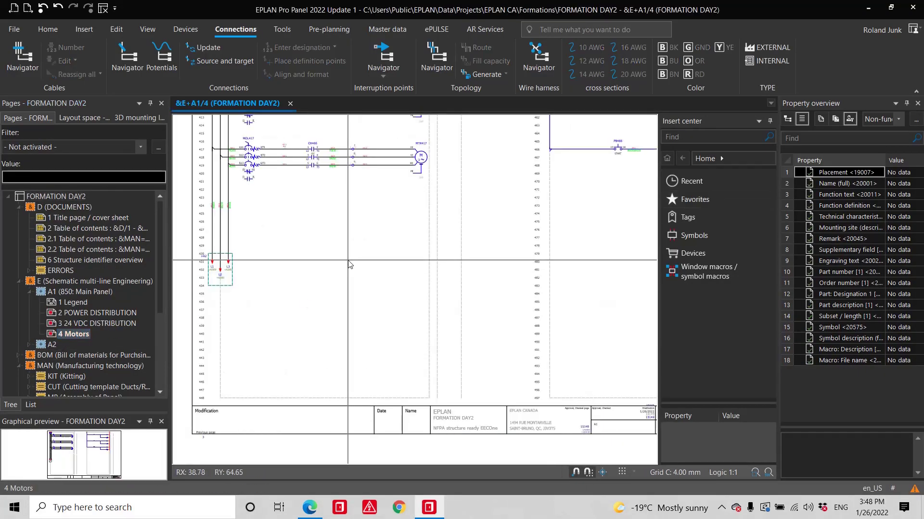
scroll(348, 265, "down", 4)
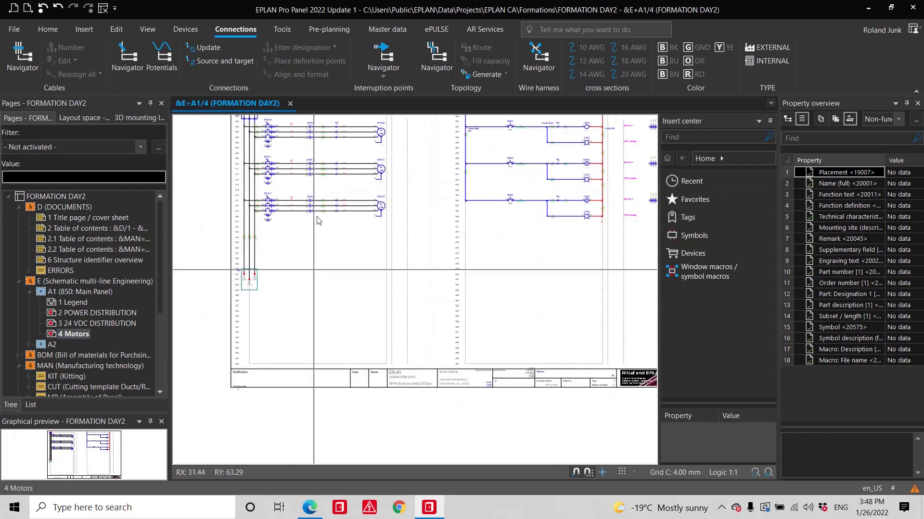
scroll(312, 188, "up", 3)
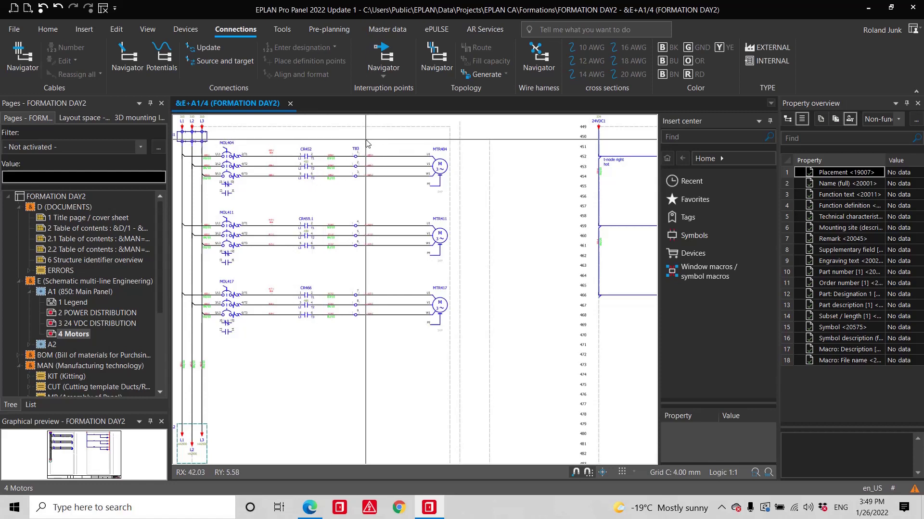
left_click_drag(361, 140, 380, 334)
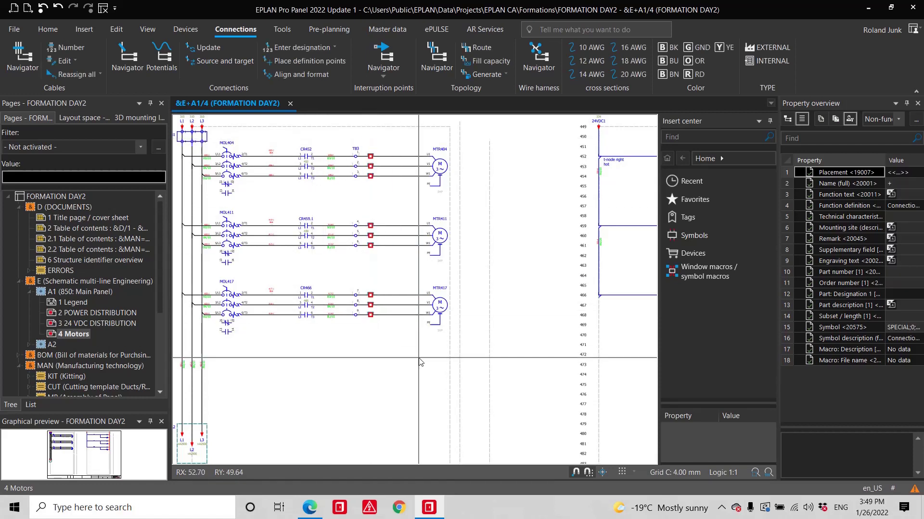
left_click(774, 48)
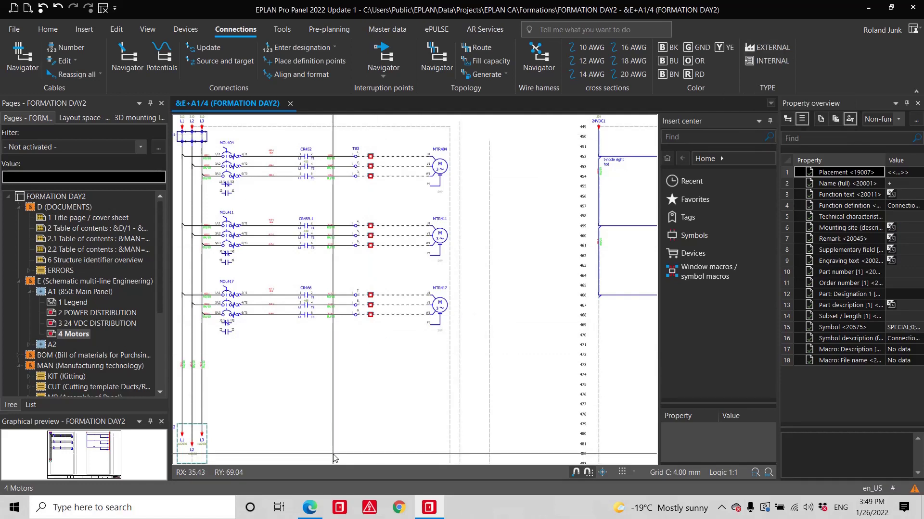
Inspect the 24VDC potential definition on page 3 24 VDC DISTRIBUTION, then open page 1 Legend
left_click(111, 323)
double_click(111, 323)
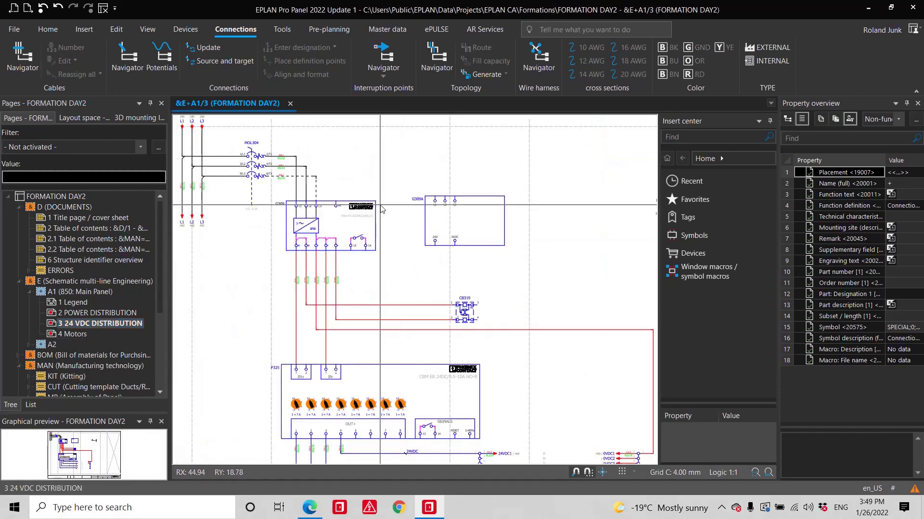
scroll(382, 410, "down", 4)
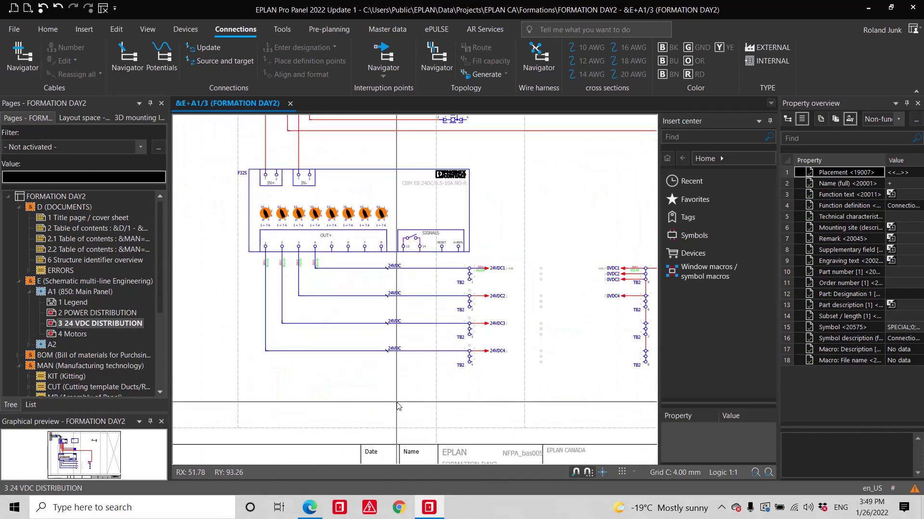
double_click(397, 284)
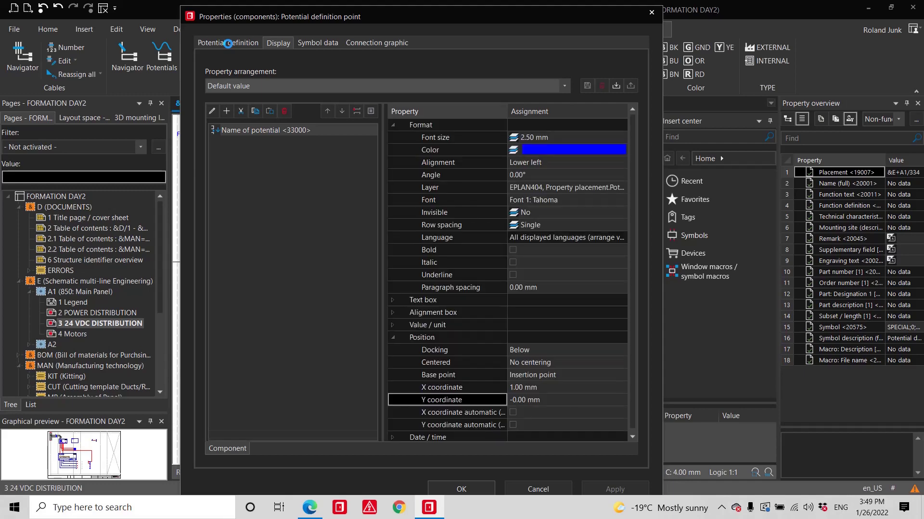
left_click(228, 43)
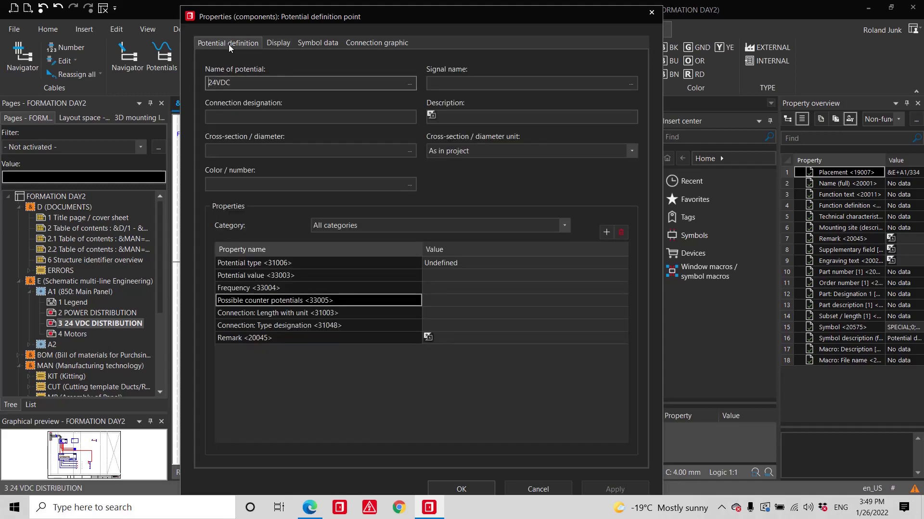
key("Escape")
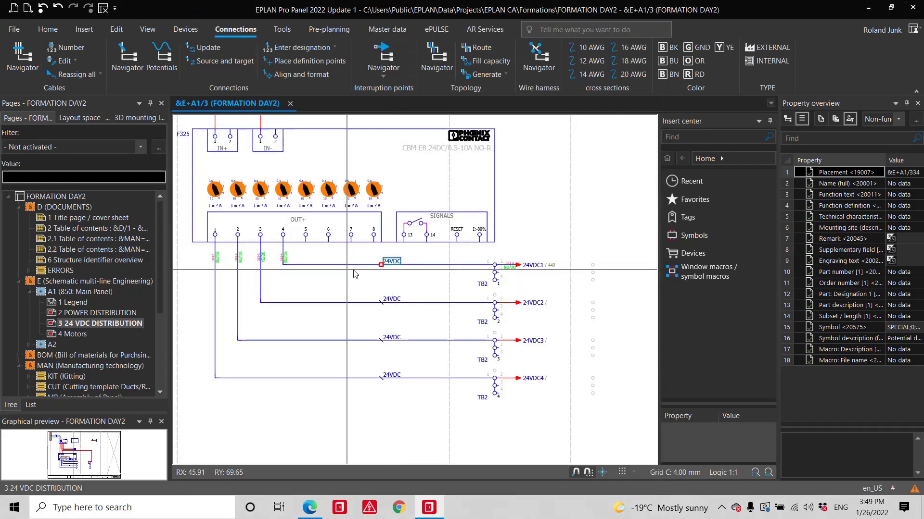
left_click(77, 302)
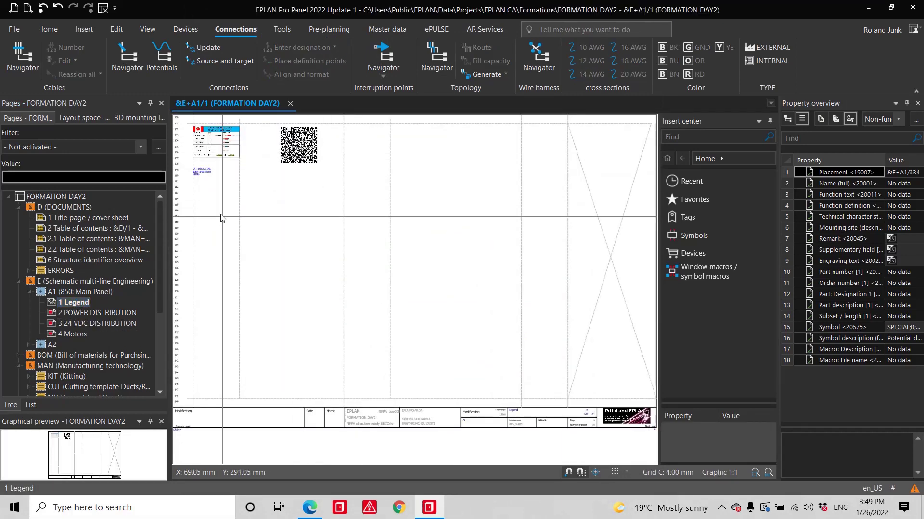
Inspect the 24VDC default potential (20 AWG, BU) in the page 2 POWER DISTRIBUTION table
left_click(86, 313)
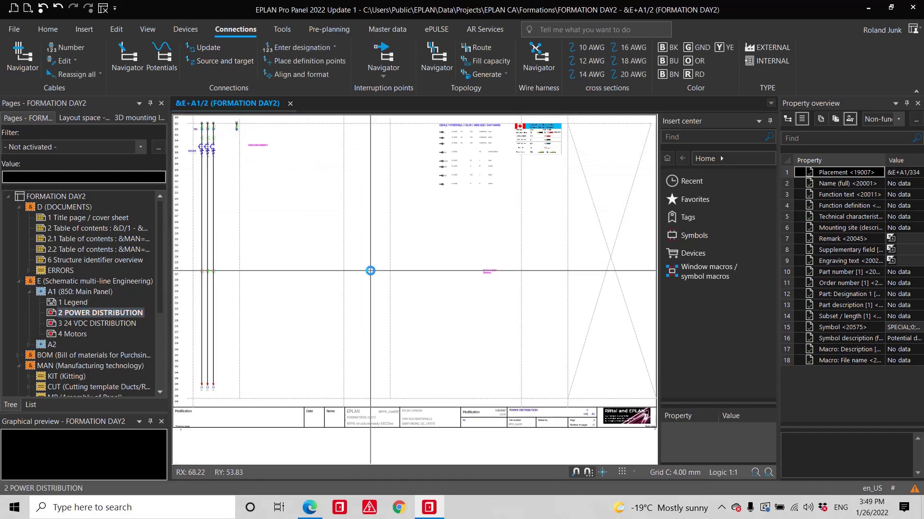
scroll(477, 138, "up", 5)
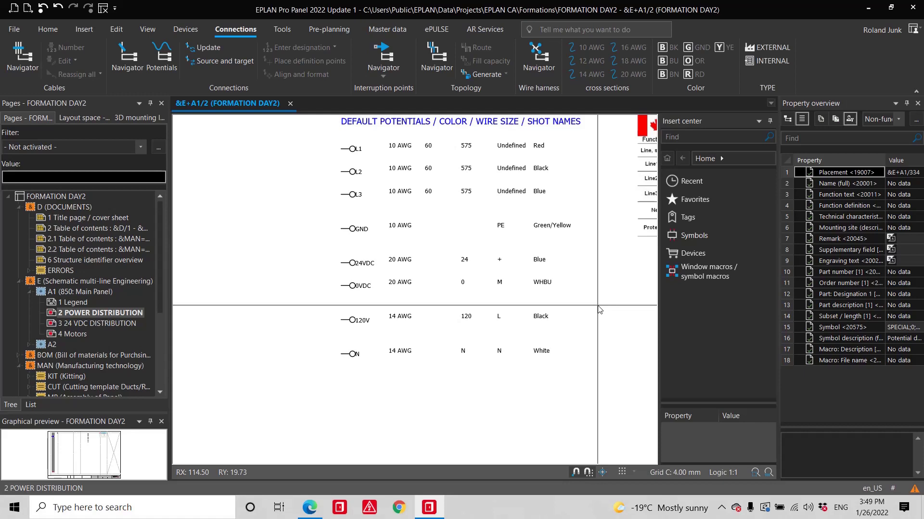
double_click(356, 263)
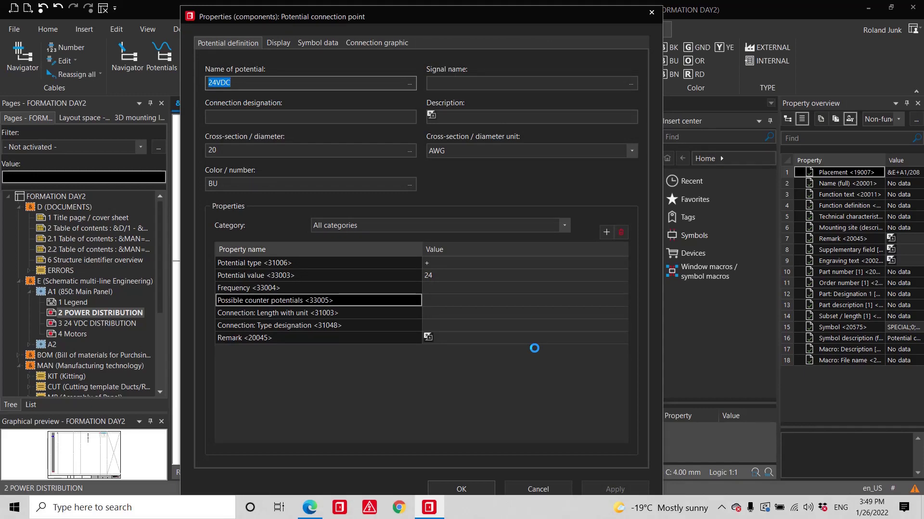
key("Escape")
Jump via the 24VDC1 interruption point to page 4 and view CR452 wired to TB3
left_click(90, 323)
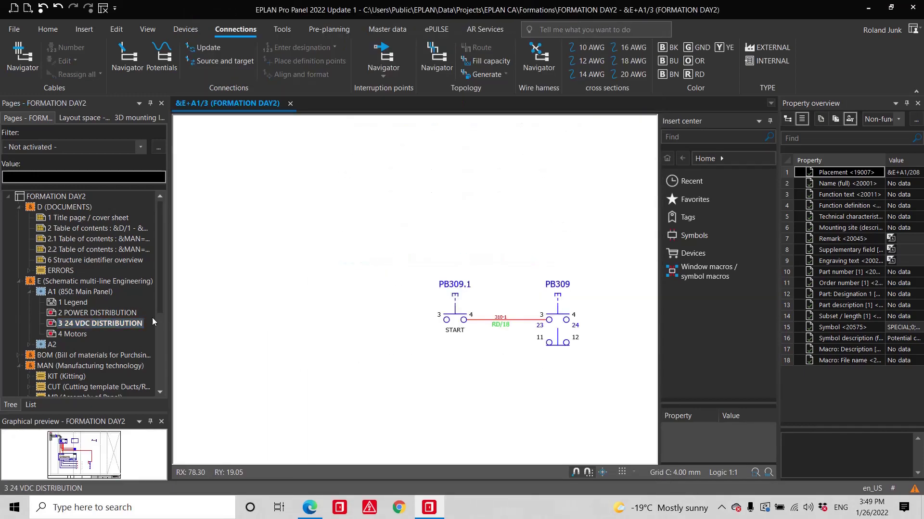
scroll(474, 232, "down", 6)
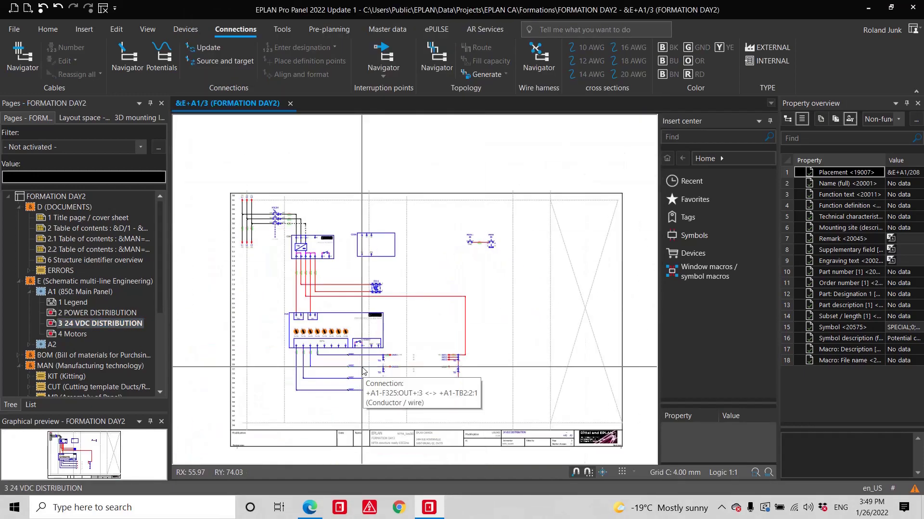
scroll(363, 370, "up", 6)
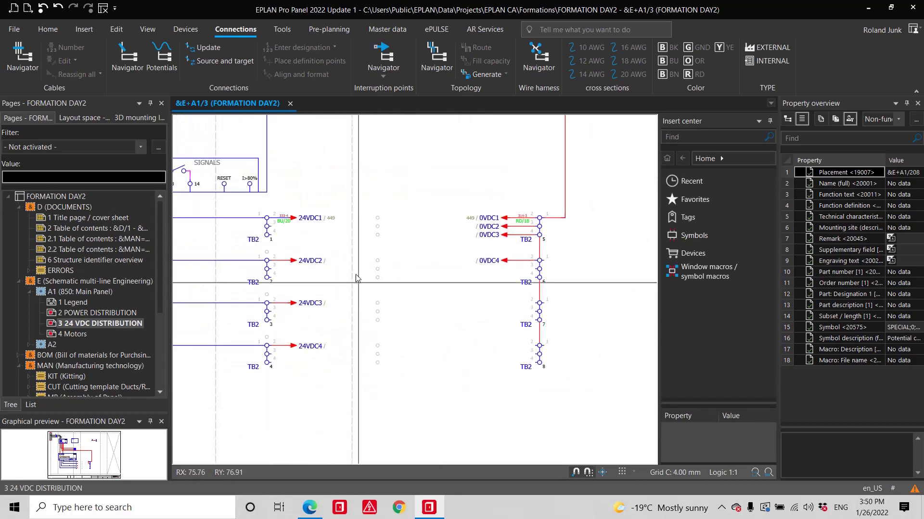
left_click(294, 218)
key("f")
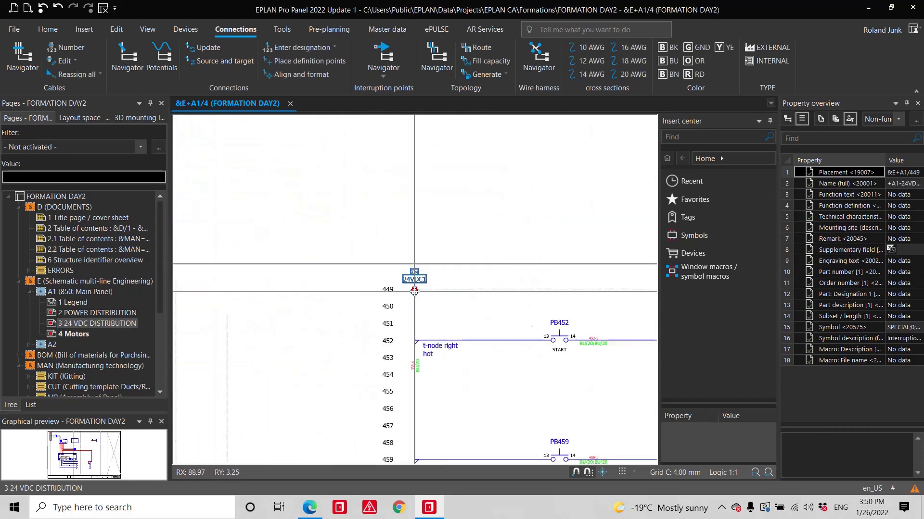
scroll(414, 291, "down", 3)
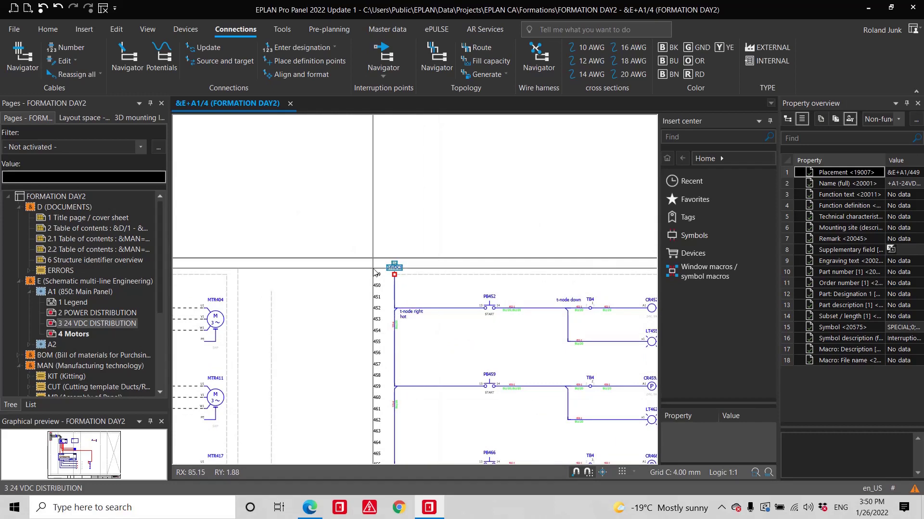
middle_click_drag(380, 281, 613, 200)
scroll(293, 216, "up", 5)
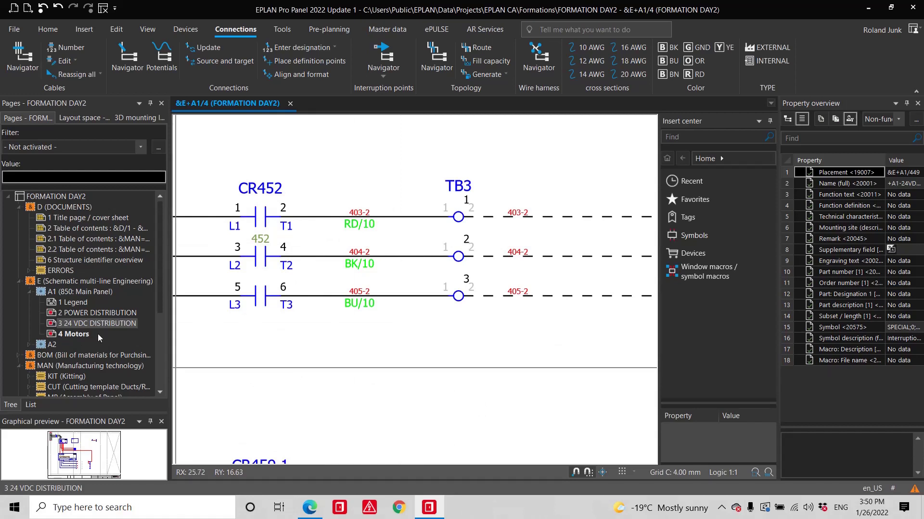
On page 2 POWER DISTRIBUTION, look over the L1–L3 and GND potential rows and wire colour chart
left_click(103, 313)
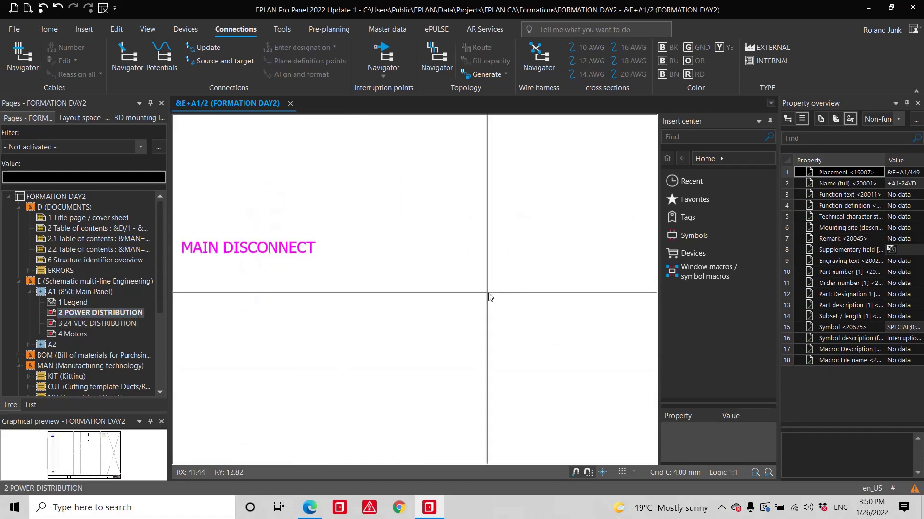
scroll(469, 130, "up", 5)
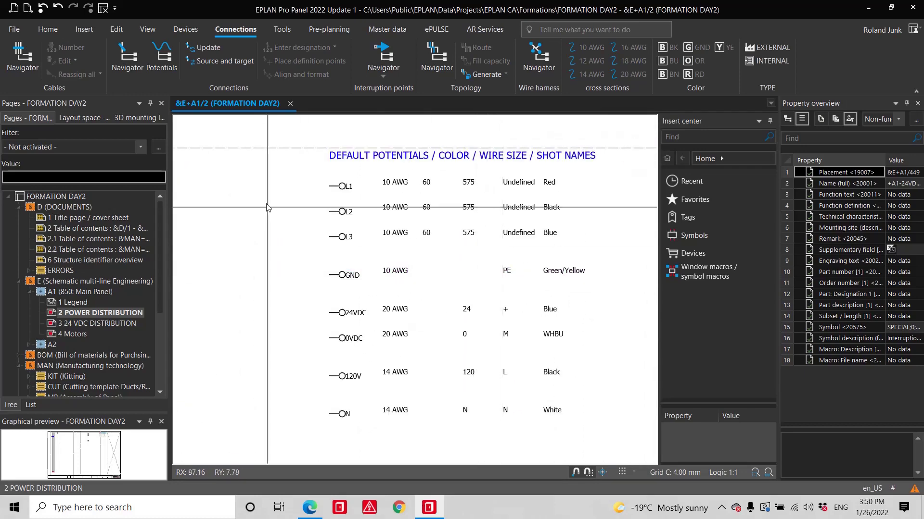
left_click_drag(287, 176, 375, 253)
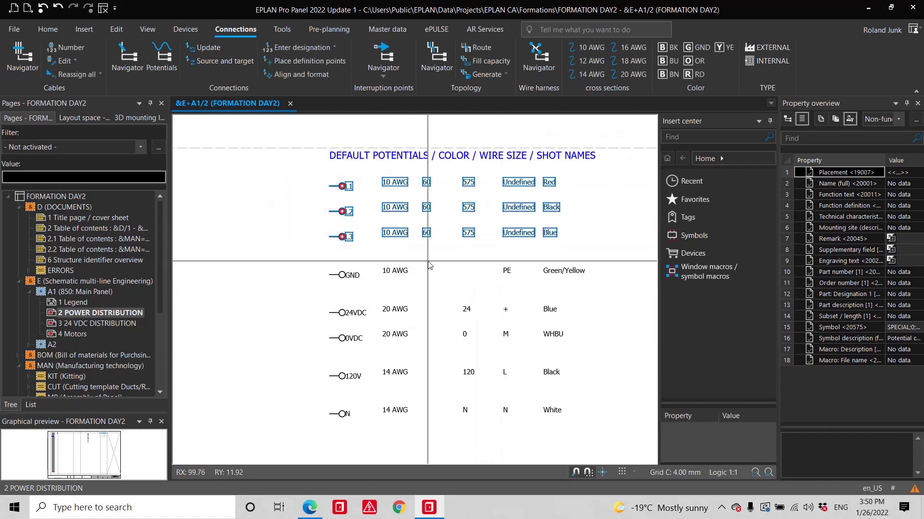
left_click(510, 272)
middle_click_drag(521, 283, 317, 290)
scroll(317, 291, "down", 2)
left_click(503, 265)
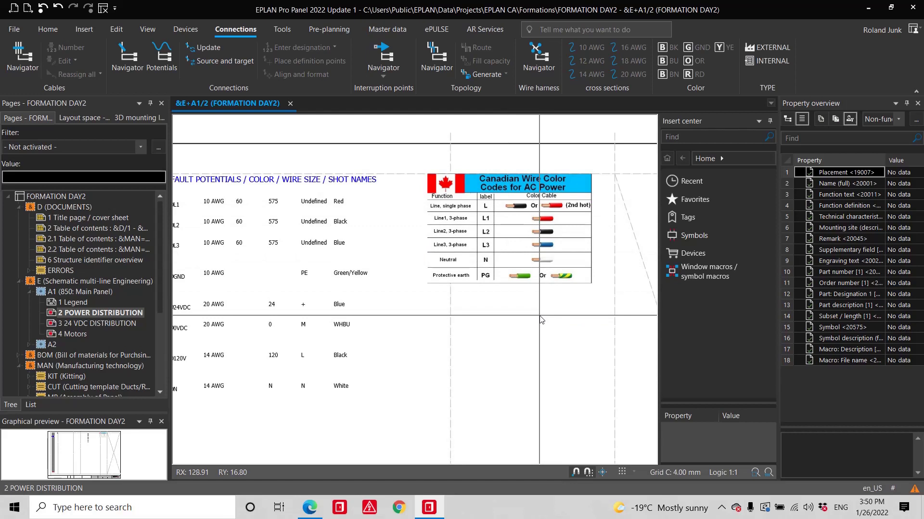
Select the 310-1 RD/18 wire connection between START and PB309 on page 3
left_click(89, 323)
scroll(503, 214, "down", 3)
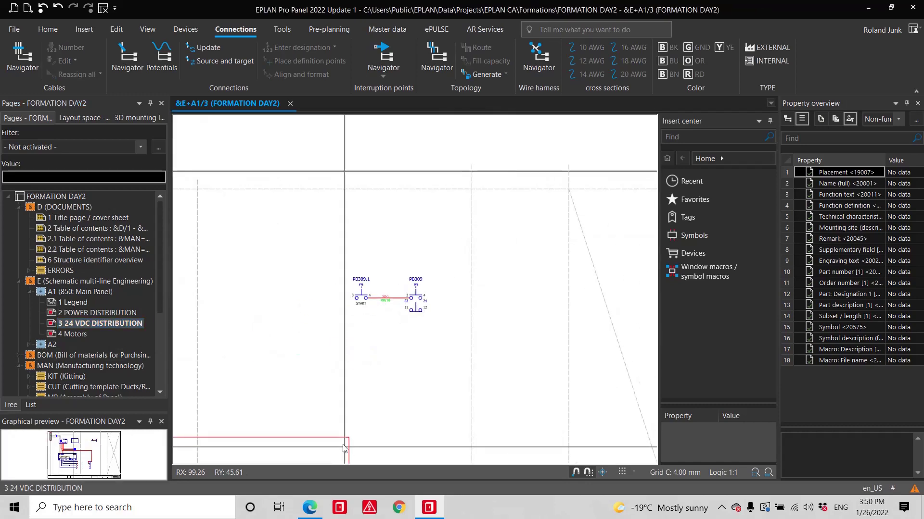
scroll(426, 288, "up", 4)
scroll(488, 213, "up", 2)
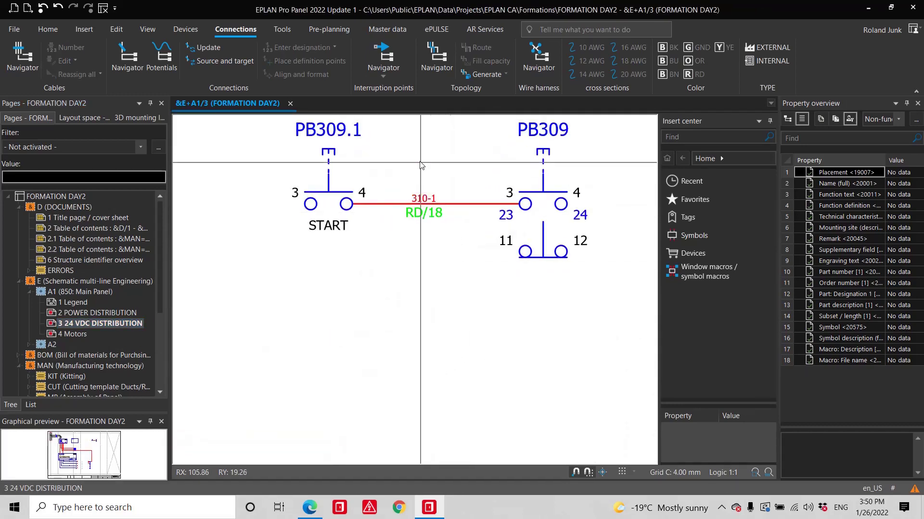
scroll(424, 193, "up", 1)
left_click_drag(402, 157, 451, 243)
left_click(451, 243)
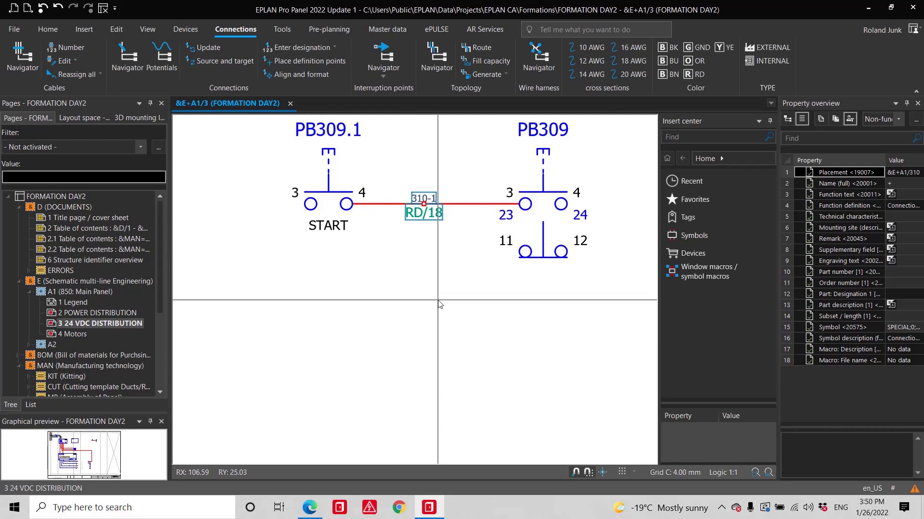
In FORMATION DAY2's Connections > Properties settings, change default colour RD to BK and update existing connections
left_click(15, 31)
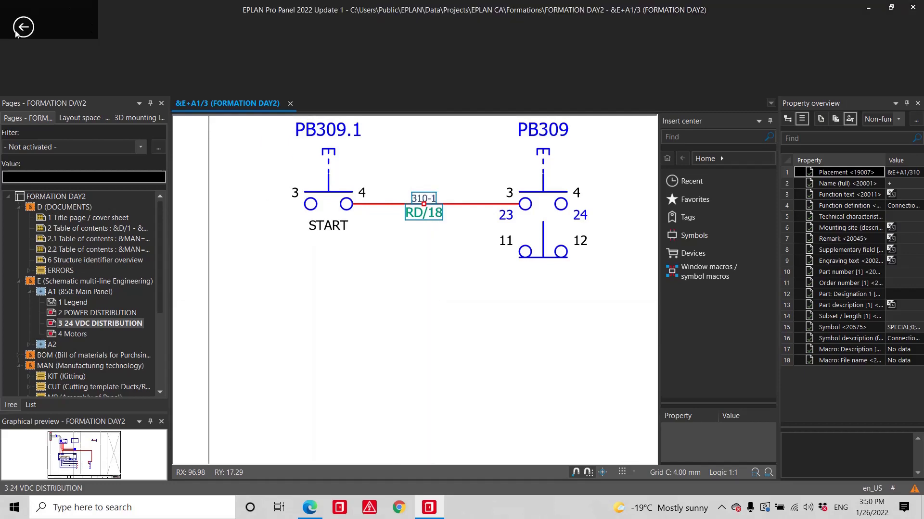
left_click(27, 374)
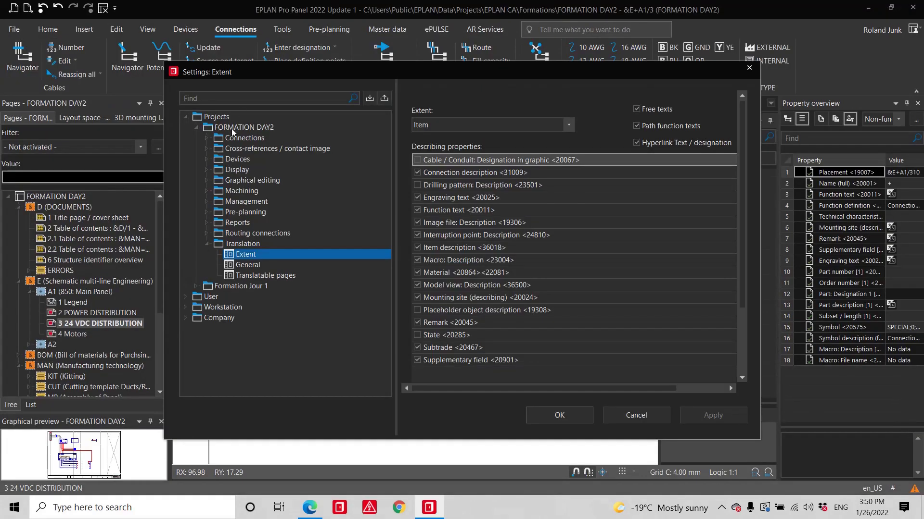
left_click(232, 127)
left_click(243, 139)
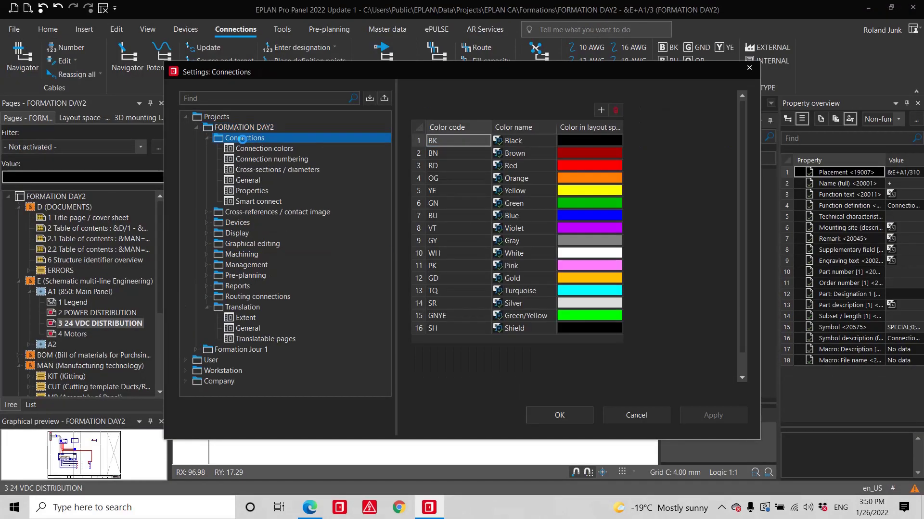
left_click(252, 192)
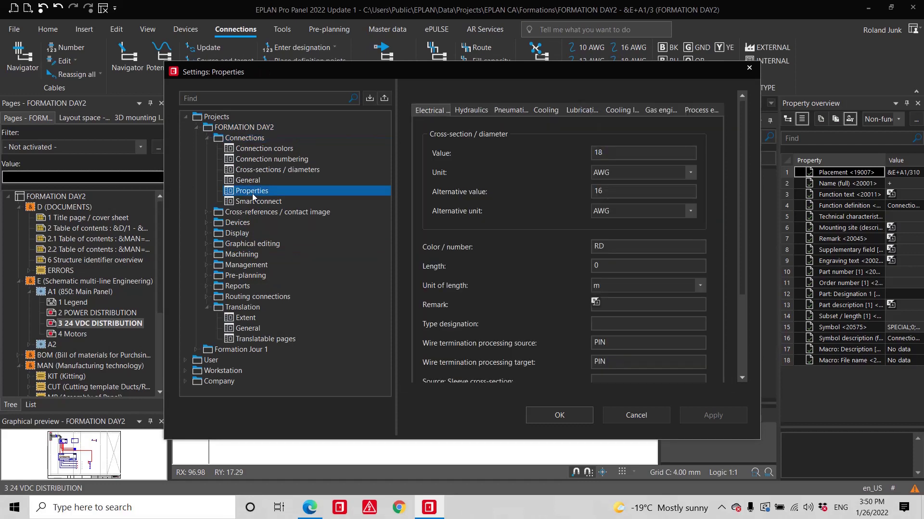
double_click(599, 152)
double_click(598, 246)
type("bk")
key("BackSpace")
key("BackSpace")
type("BK")
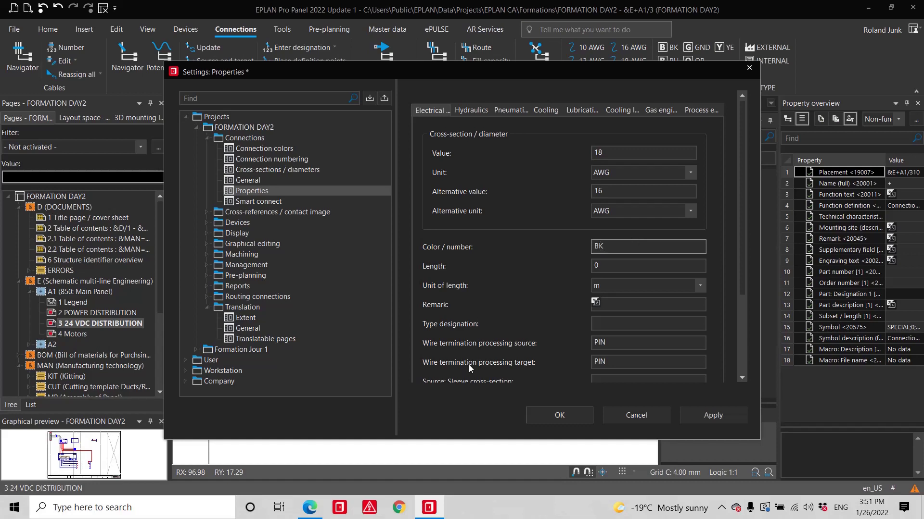
left_click(540, 413)
left_click(514, 288)
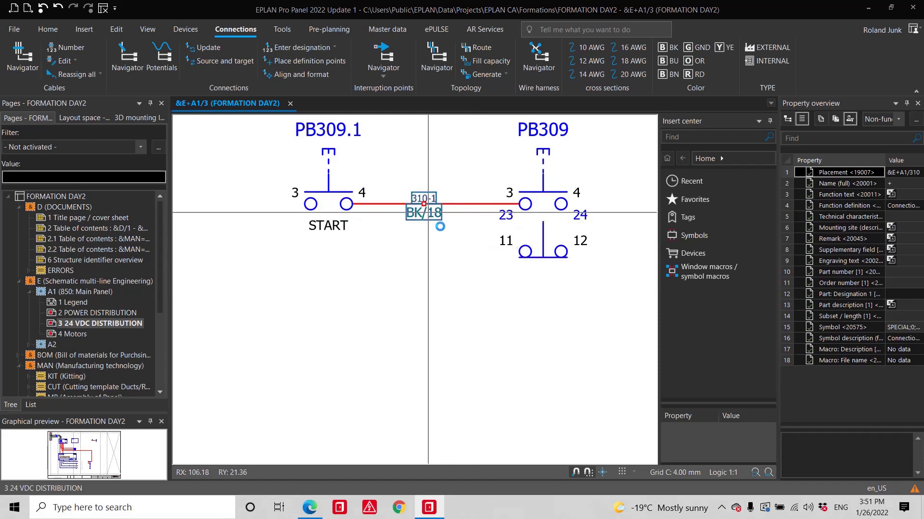
Check the 310-1 connection properties, then run Connections > Update so it reads BU/16
double_click(439, 226)
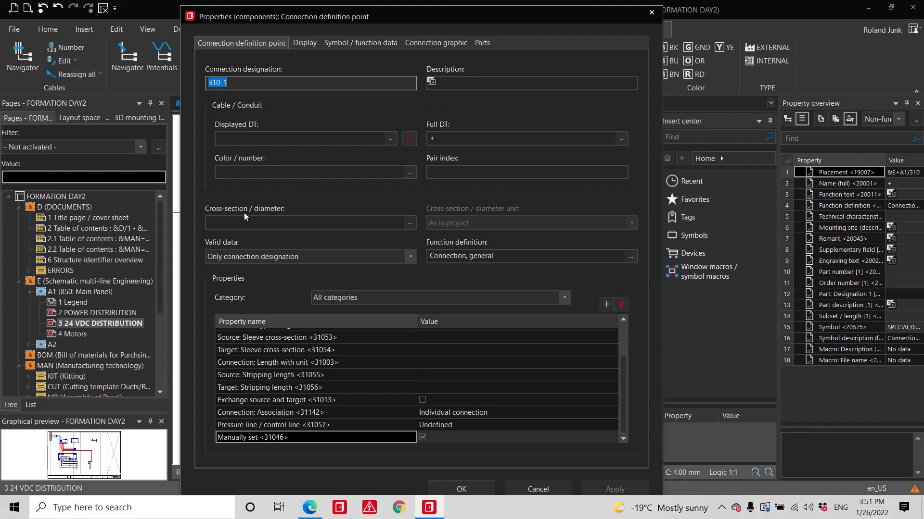
left_click(538, 489)
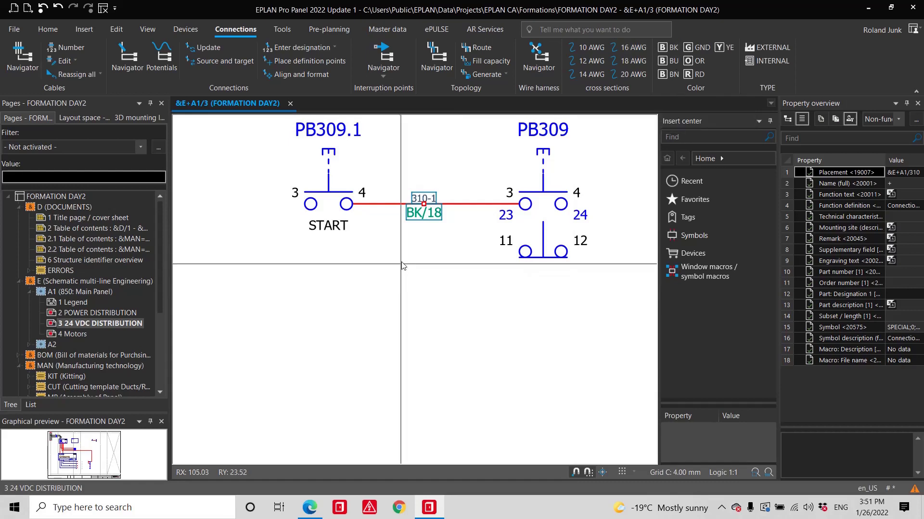
left_click(204, 48)
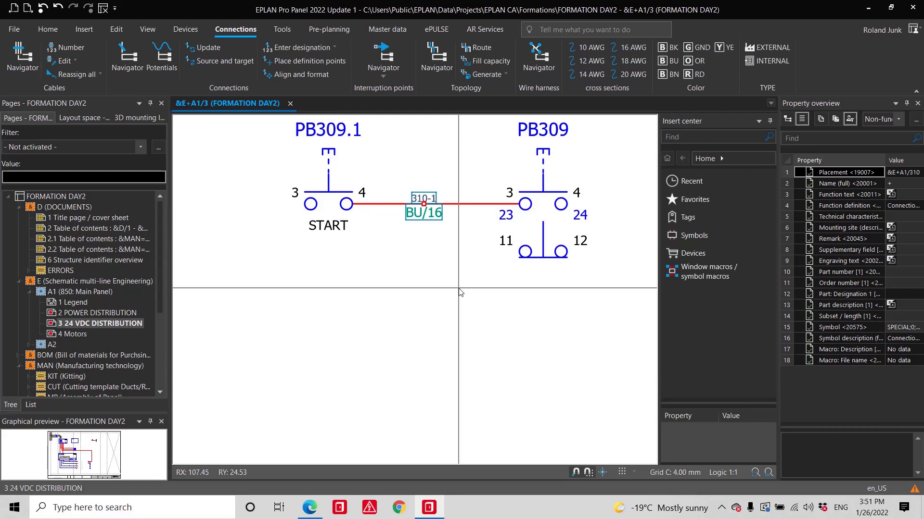
left_click(553, 140)
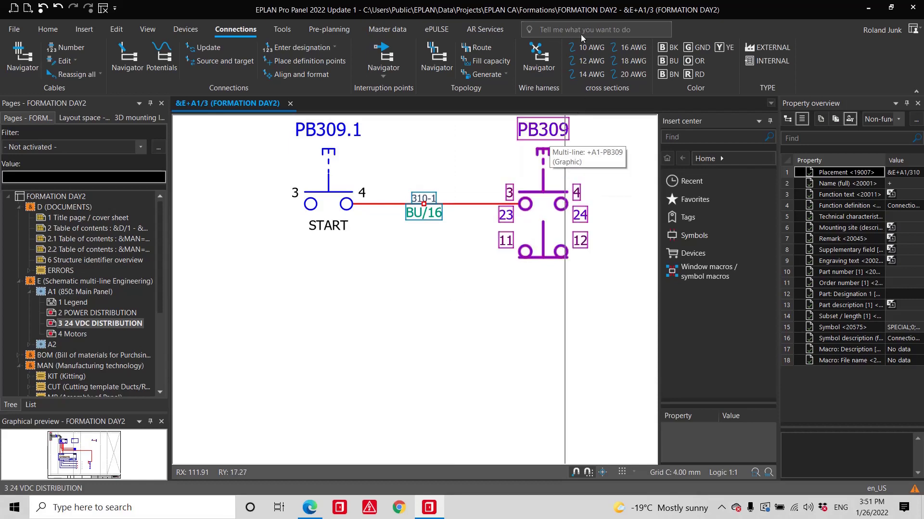
In Customize ribbon, expand the user-defined cross sections group (10–20 AWG) and pick Set component property
right_click(833, 59)
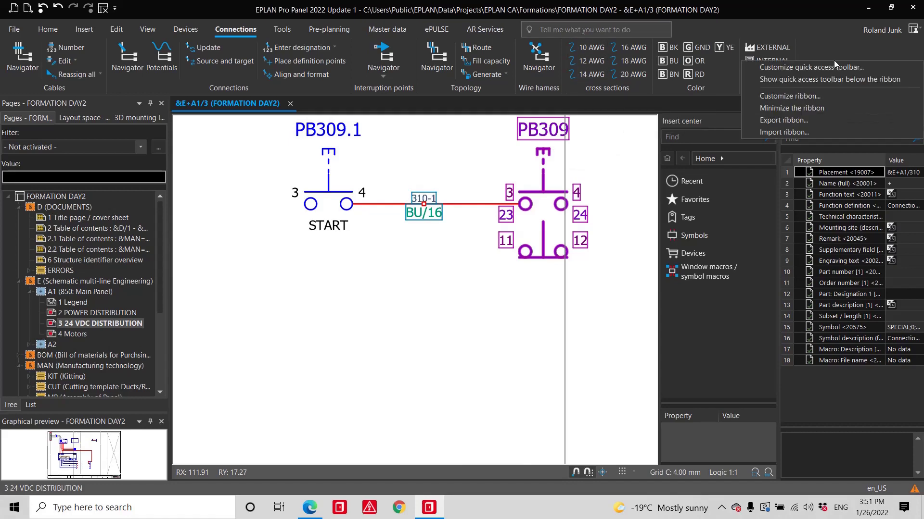
left_click(814, 98)
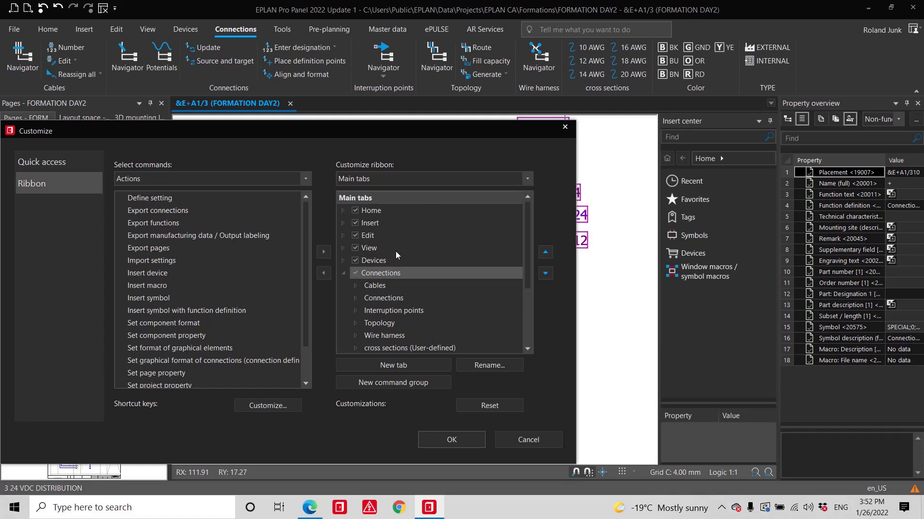
scroll(395, 251, "down", 2)
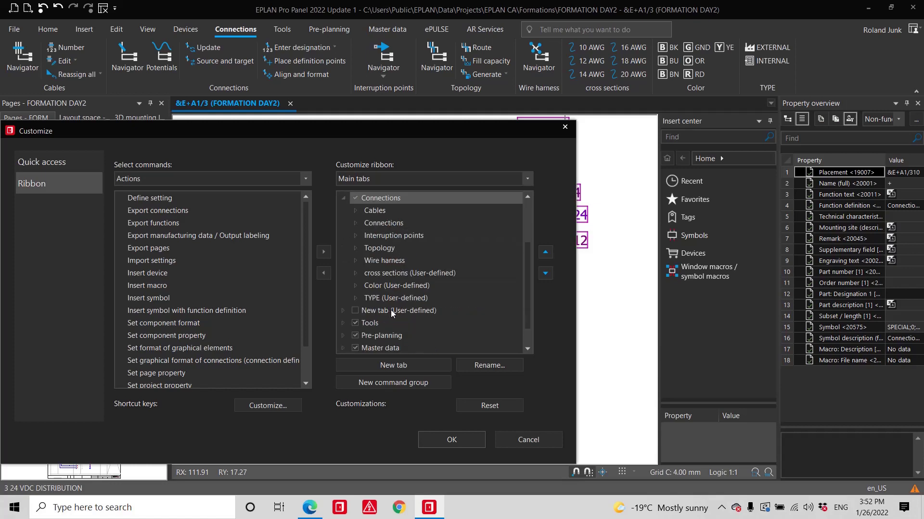
left_click(395, 298)
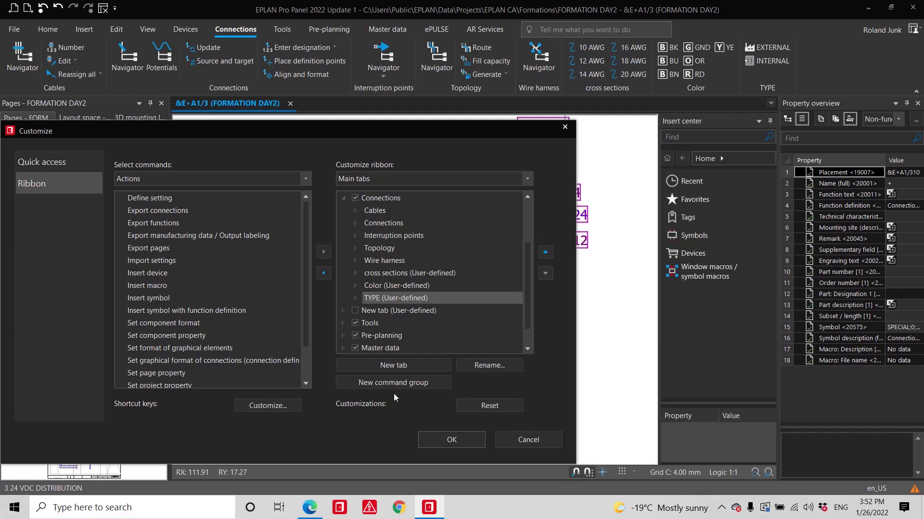
left_click(401, 275)
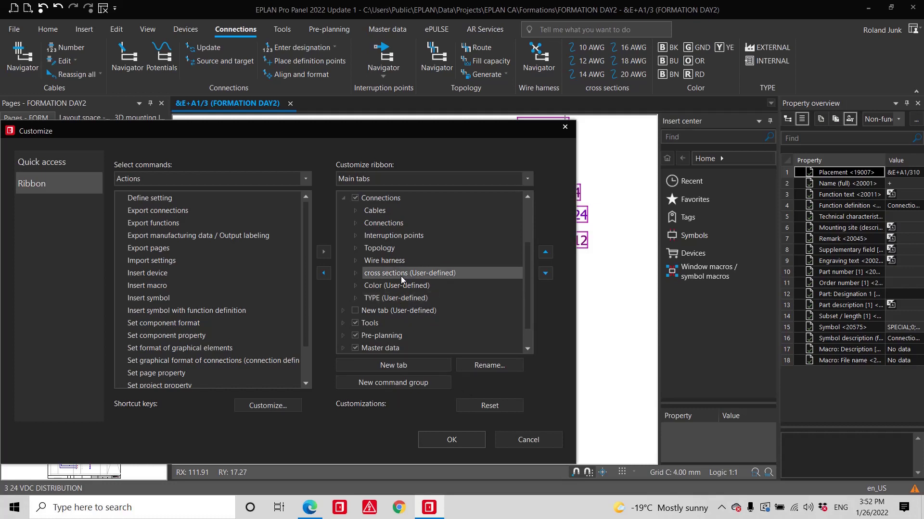
left_click(356, 274)
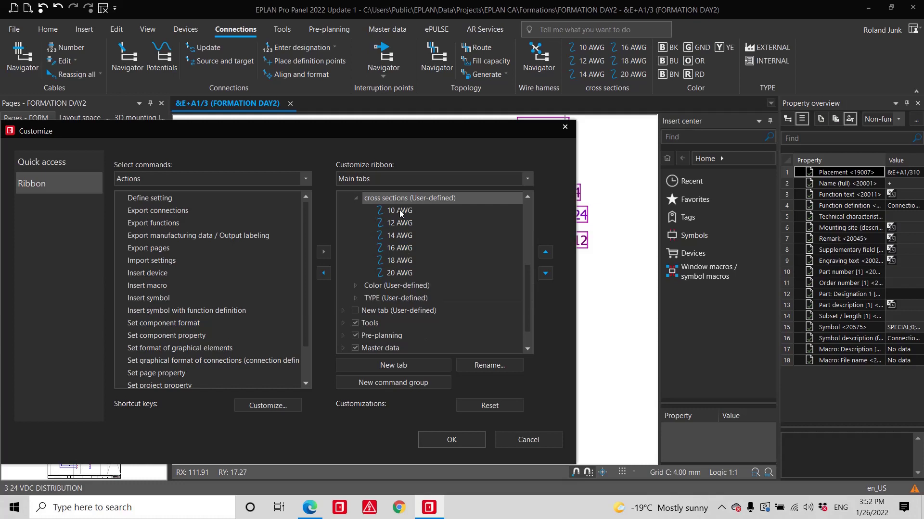
left_click(399, 211)
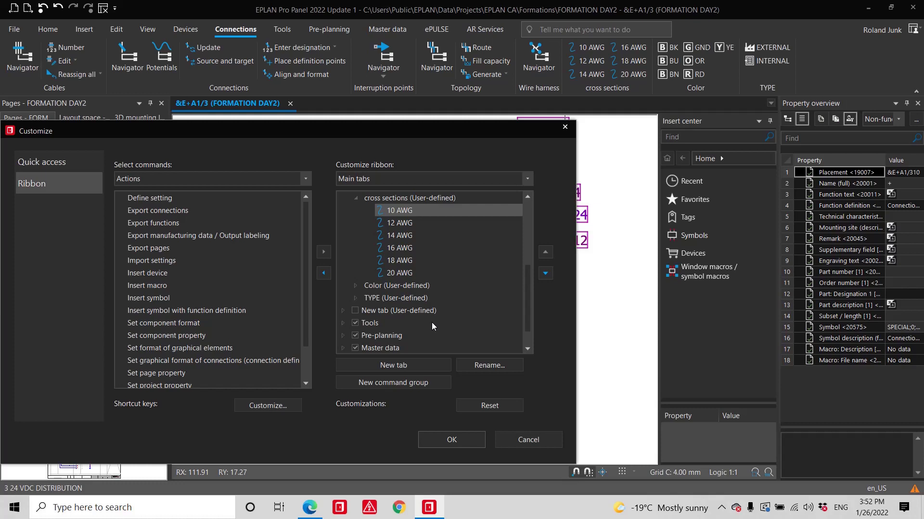
left_click(186, 337)
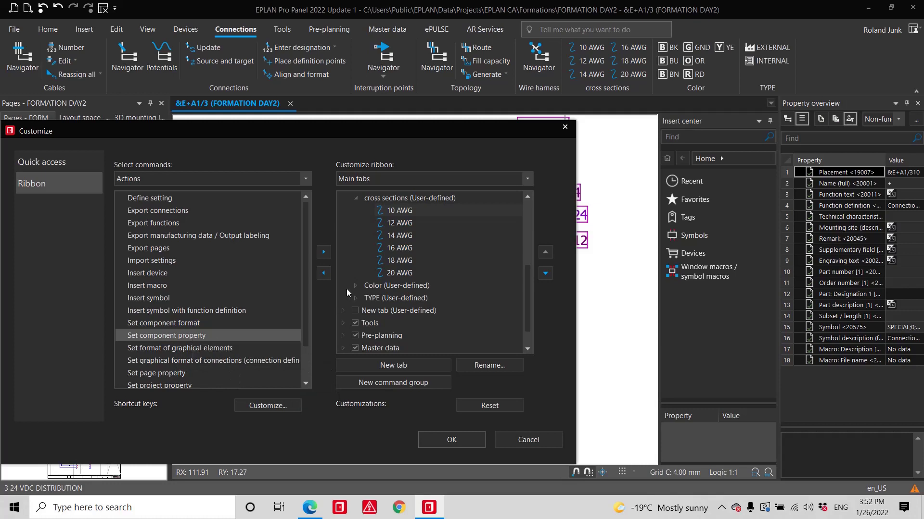
Add a '6 AWG' command with tooltip '6 AWG' and description 'SET WIRE CROSS SECTION 6 AWG'
left_click(324, 252)
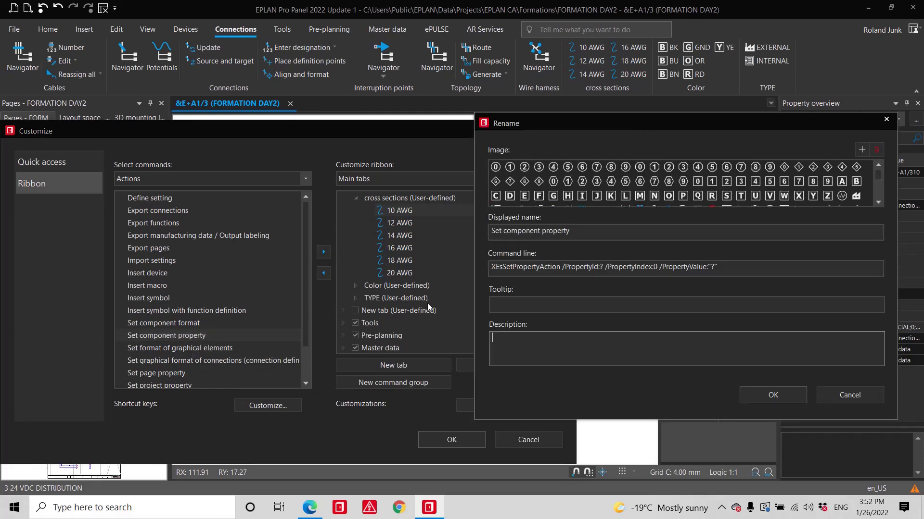
triple_click(582, 232)
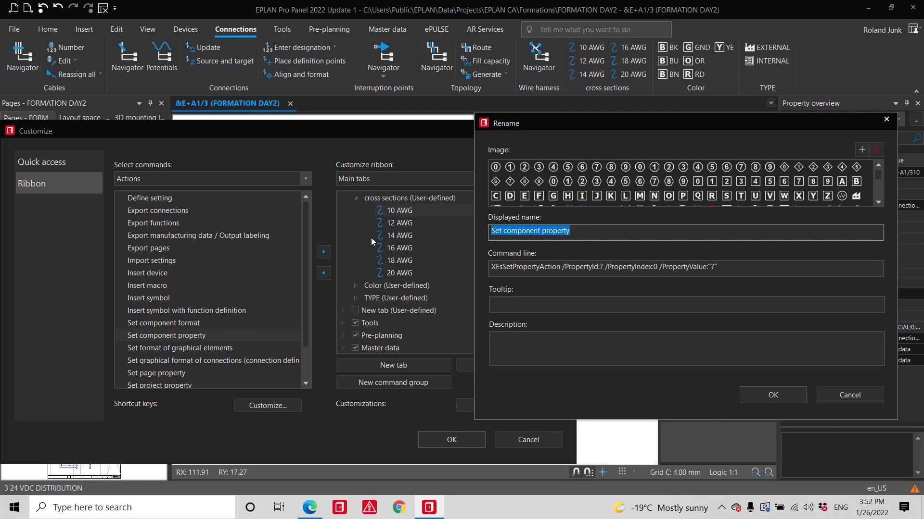
type("6 awg")
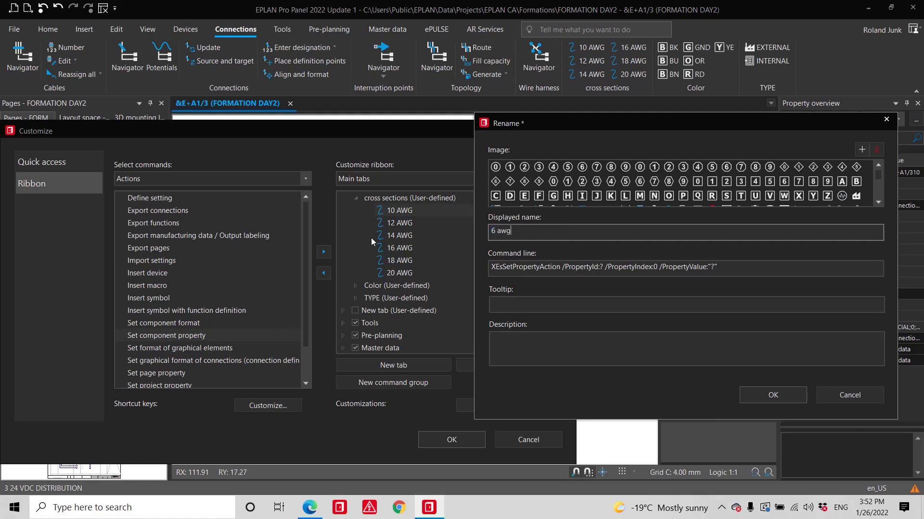
key("BackSpace")
key("BackSpace")
key("BackSpace")
type("AWG")
left_click_drag(524, 233, 415, 233)
key("ctrl+c")
left_click(511, 304)
key("ctrl+v")
left_click(528, 351)
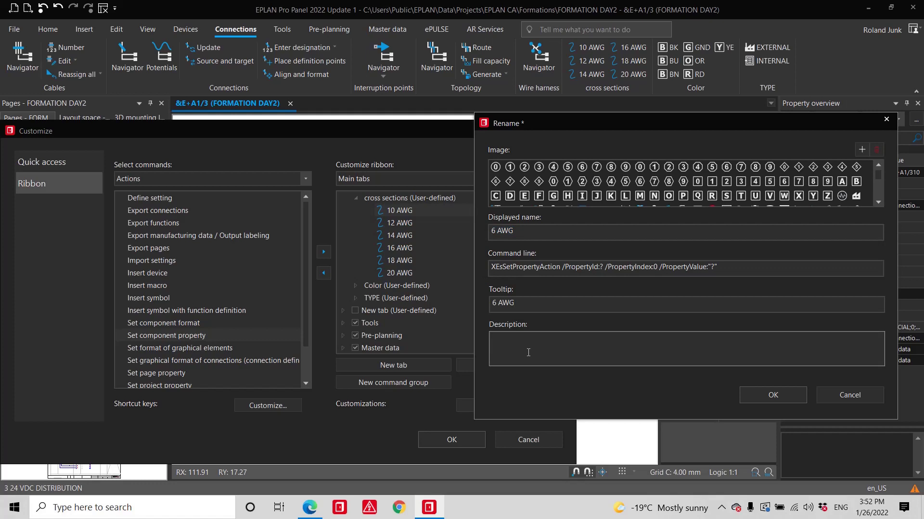
type("SET WIRE CROSS SECTION 6 AWG")
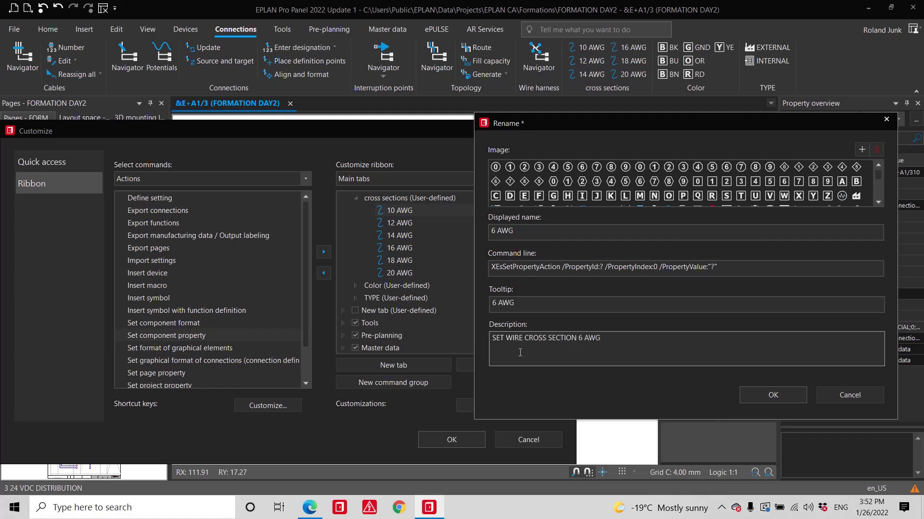
Set the 6 AWG command line's property ID to 31002 for the wire cross section
left_click_drag(718, 267, 715, 267)
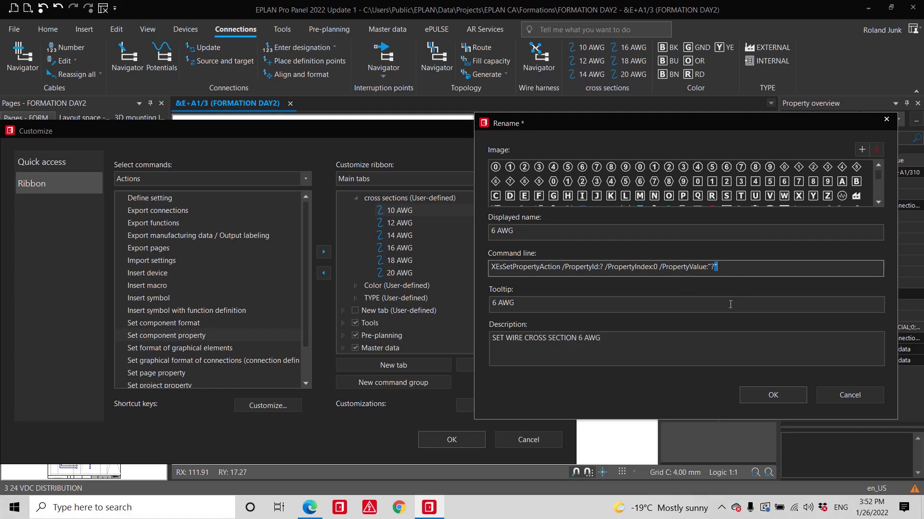
key("Left")
key("BackSpace")
type("1")
key("BackSpace")
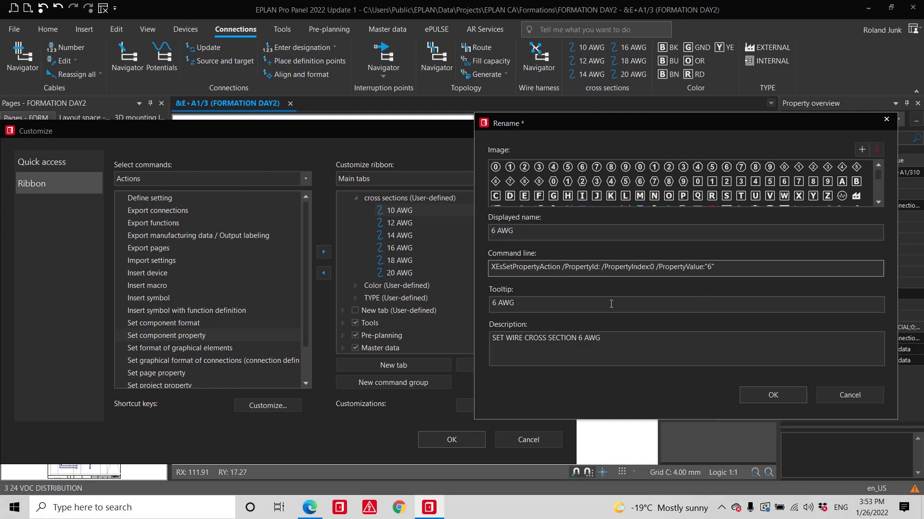
type("31")
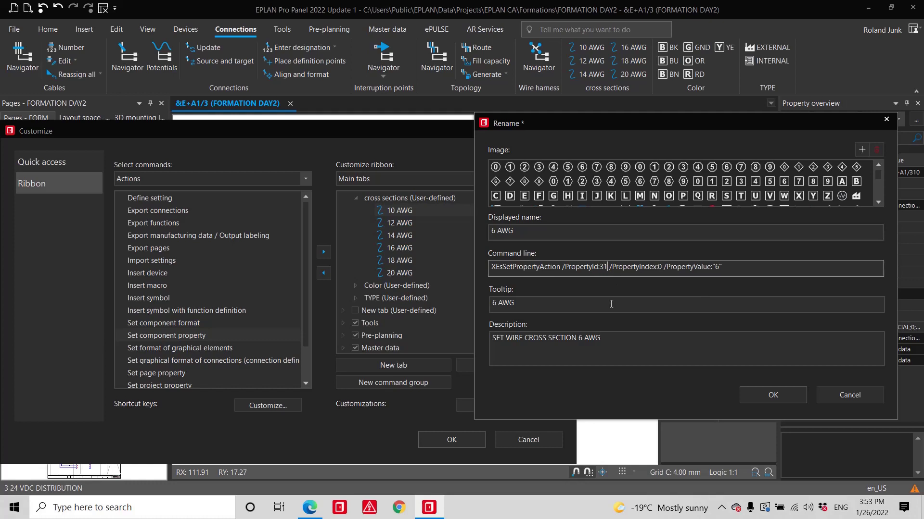
type("002")
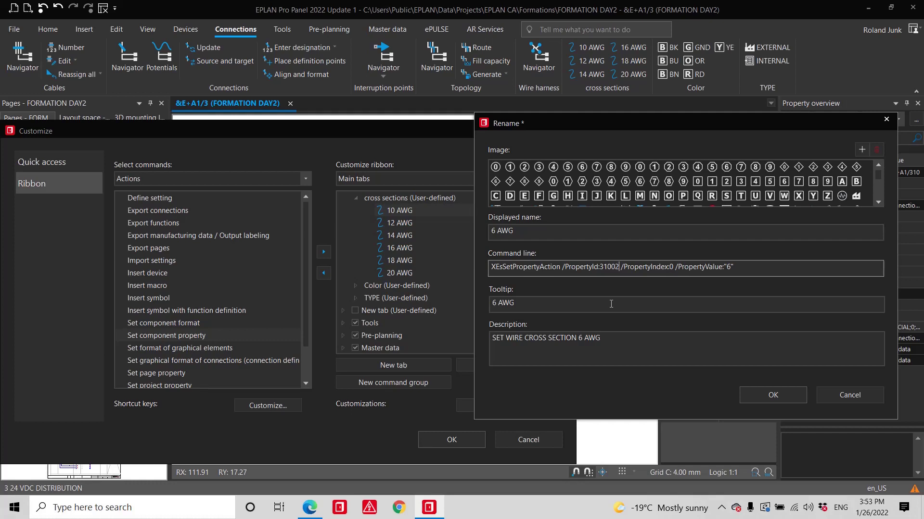
Confirm the new 6 AWG command and move it to the top of the cross sections group
left_click(765, 400)
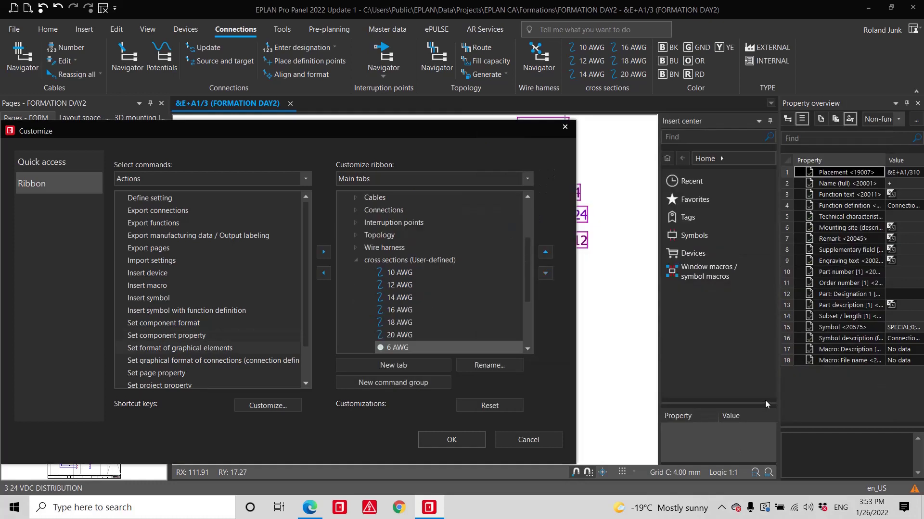
left_click(550, 252)
left_click(550, 252)
left_click(551, 252)
left_click(550, 252)
left_click(550, 252)
left_click(550, 252)
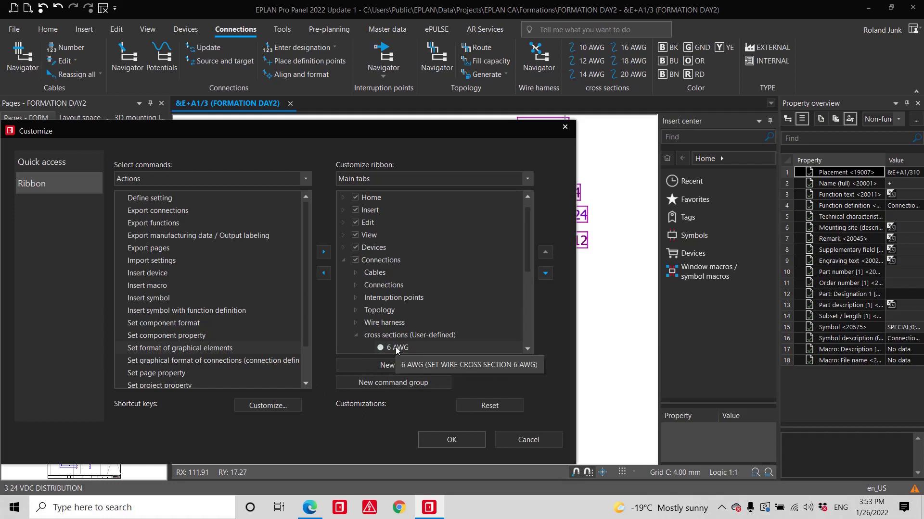
Give the 6 AWG command the same wire icon as the other gauges
left_click(480, 365)
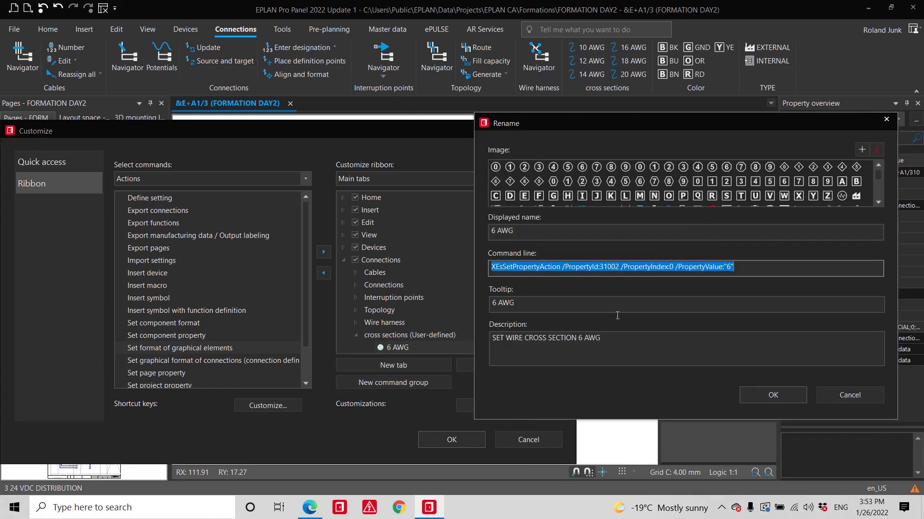
scroll(743, 198, "down", 1)
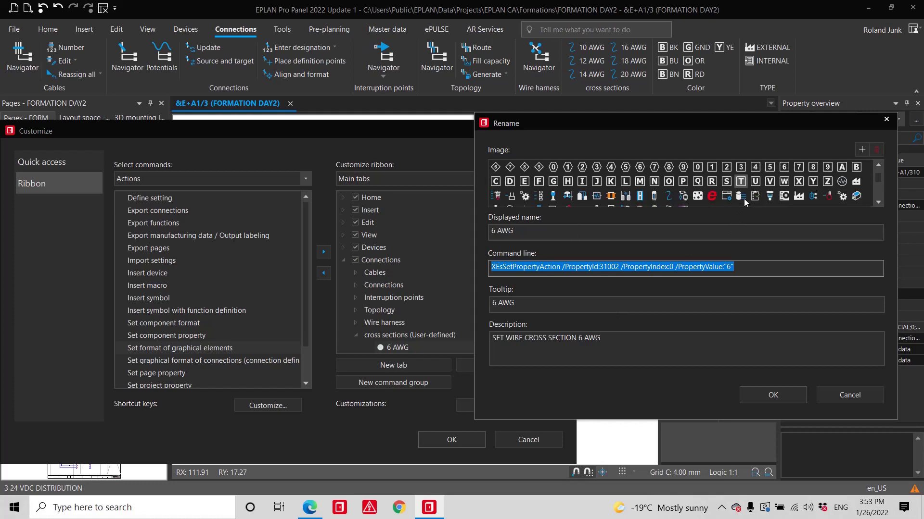
left_click(667, 197)
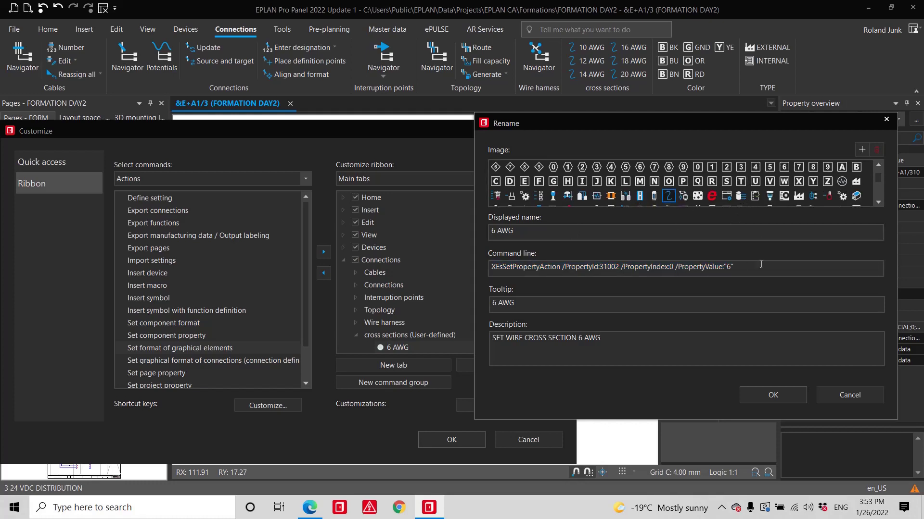
left_click(770, 396)
scroll(455, 299, "down", 2)
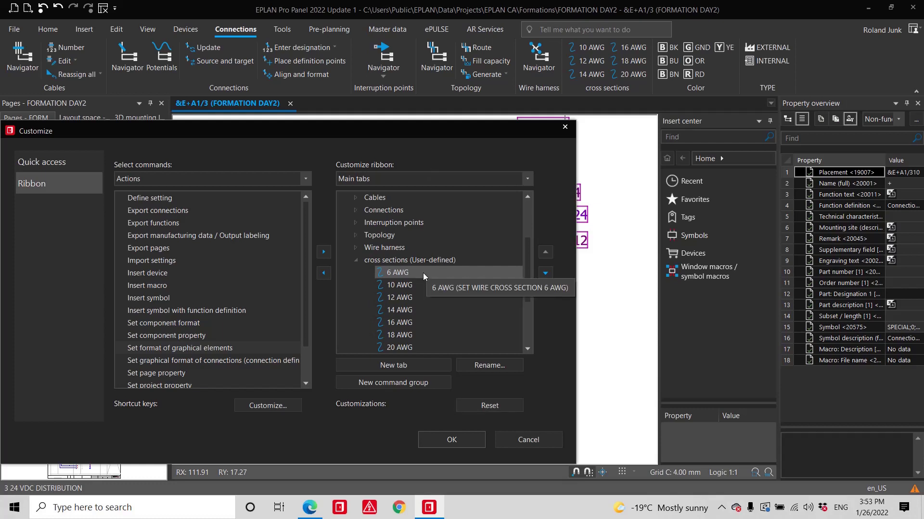
scroll(416, 315, "down", 2)
left_click(355, 285)
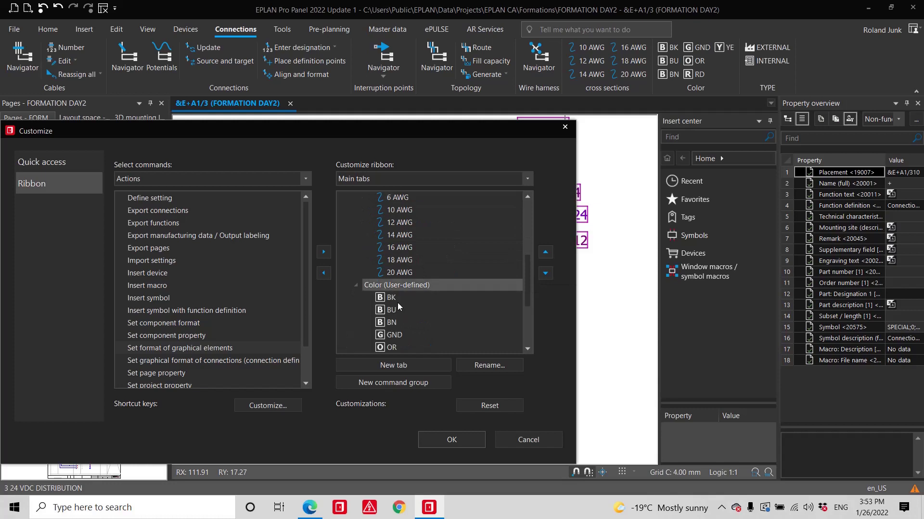
left_click(500, 369)
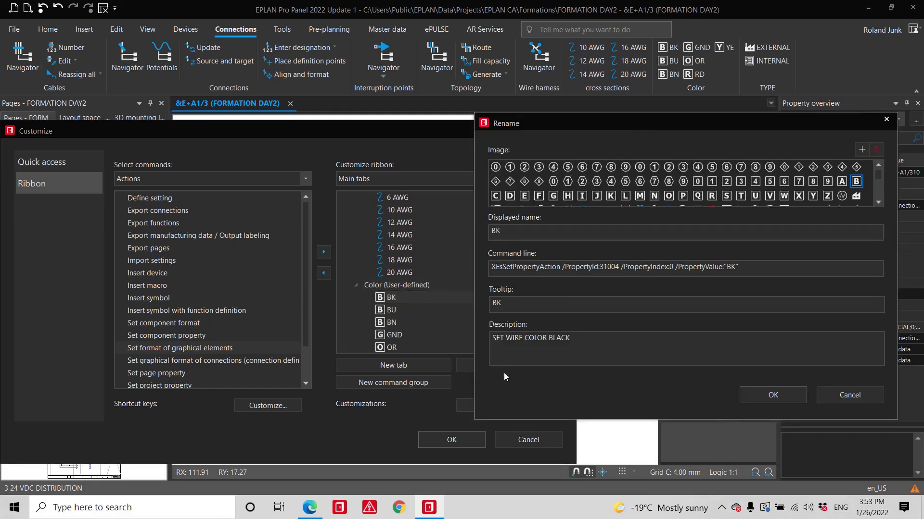
left_click(608, 267)
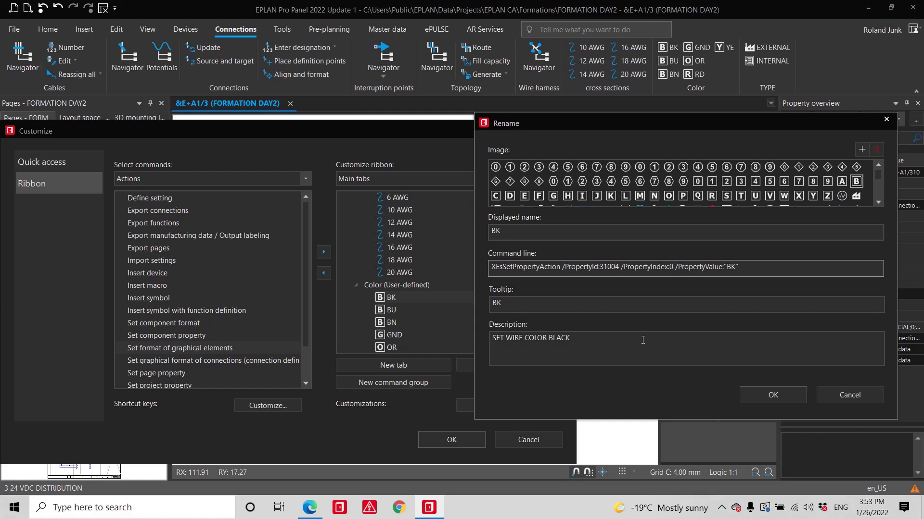
left_click(518, 232)
left_click(518, 308)
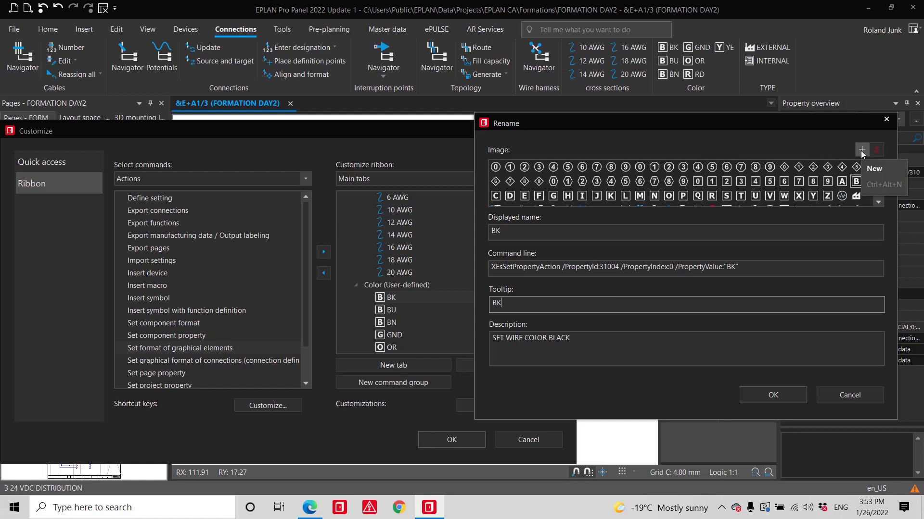
Close the BK settings unchanged and expand the TYPE (User-defined) group
left_click(800, 392)
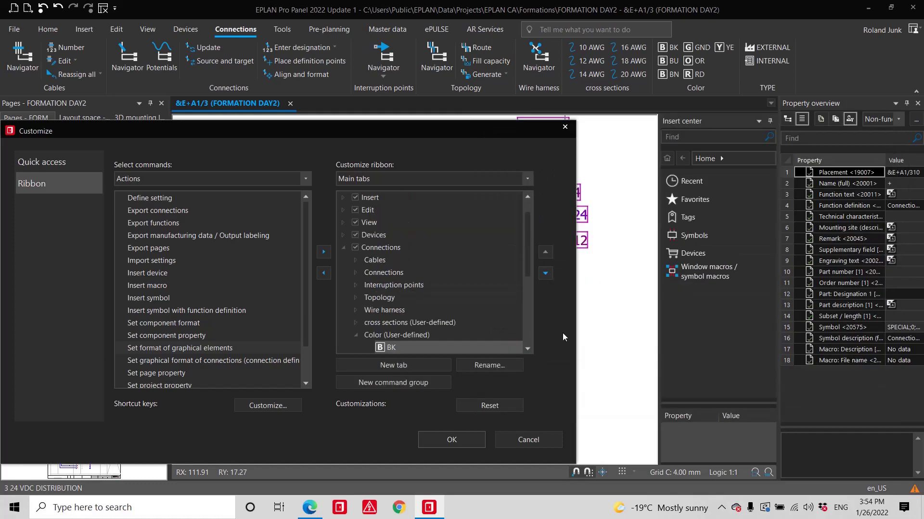
scroll(454, 301, "down", 3)
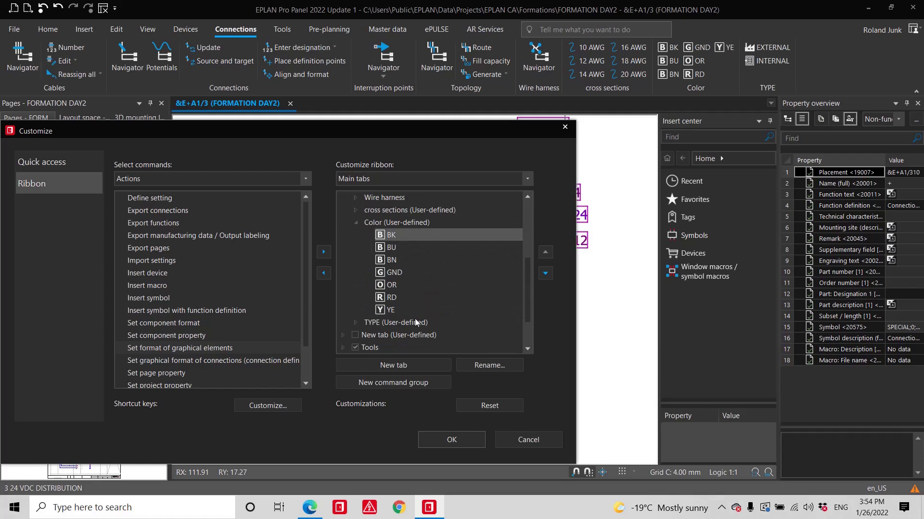
double_click(414, 323)
Review the EXTERNAL button's dashed line-type settings and description, then confirm
left_click(414, 336)
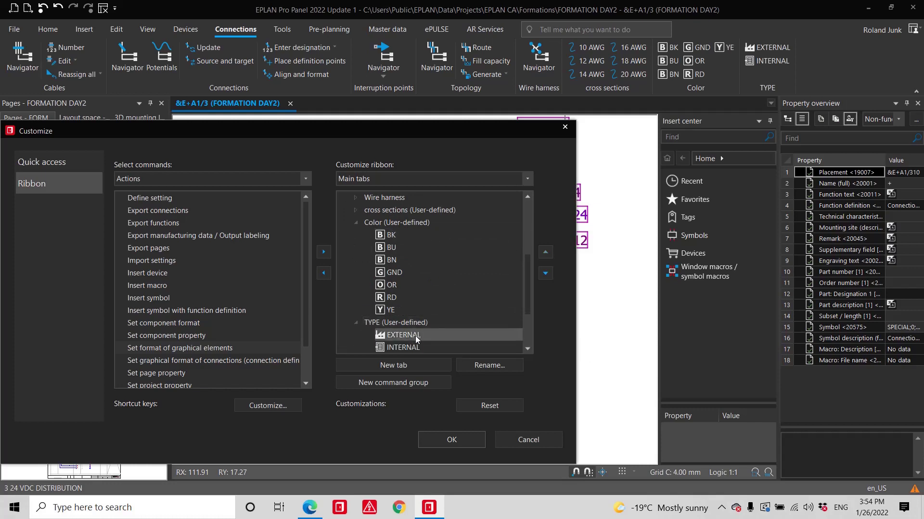
left_click(500, 369)
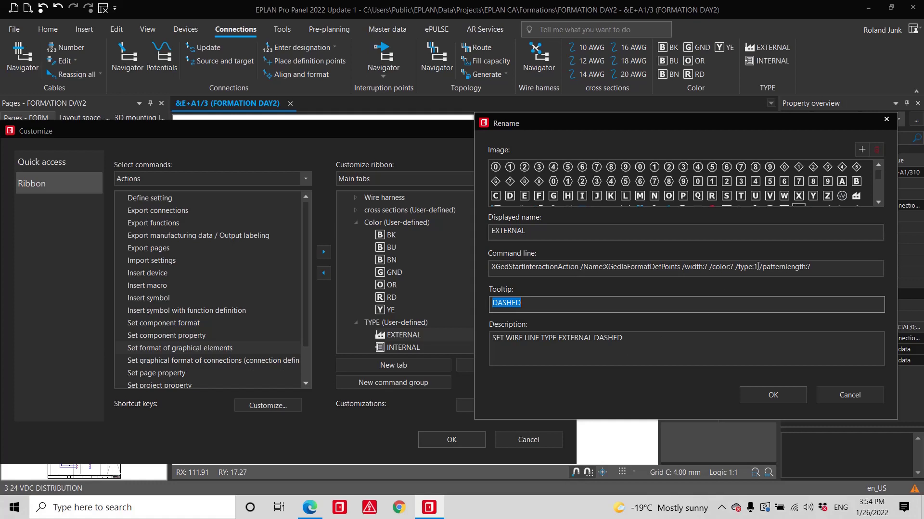
left_click(760, 343)
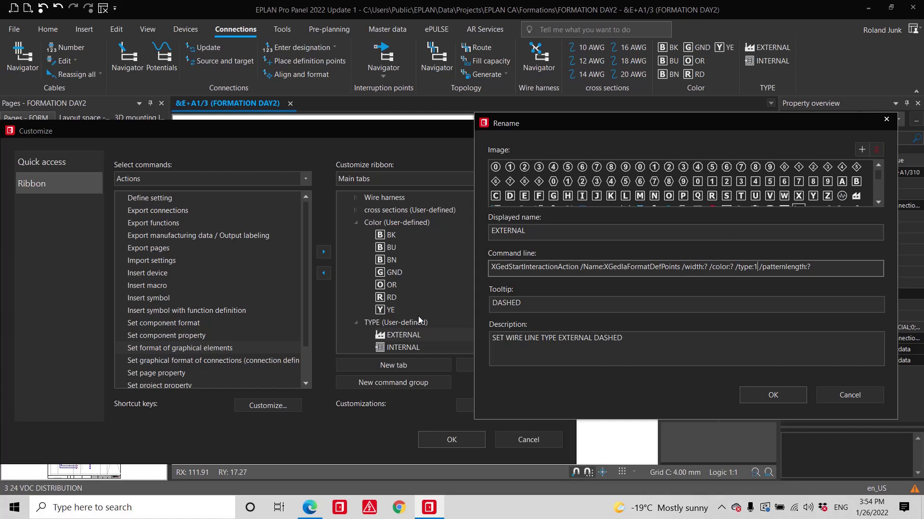
left_click(789, 401)
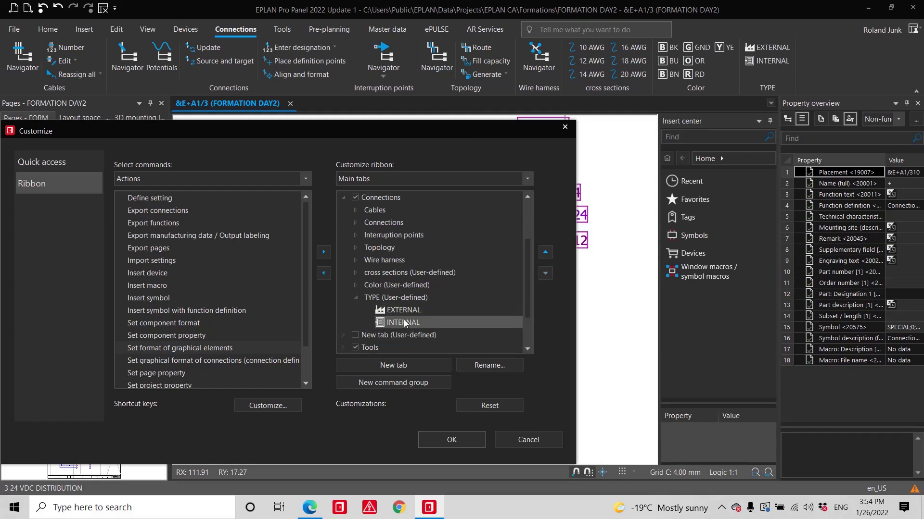
Make the PB309.1–PB309 wire dashed with EXTERNAL, then export the ribbon to eplanca_tool_ribbon_wireguage_color.xml
key("Return")
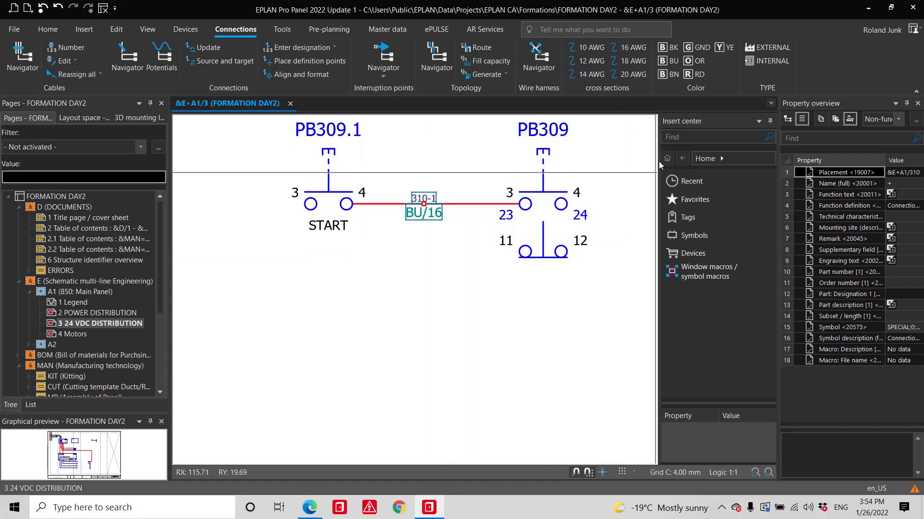
left_click(773, 48)
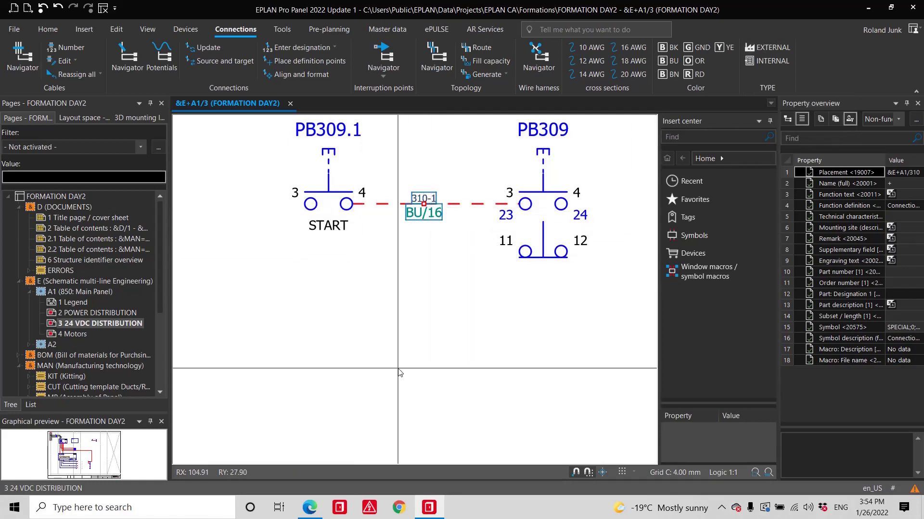
right_click(836, 65)
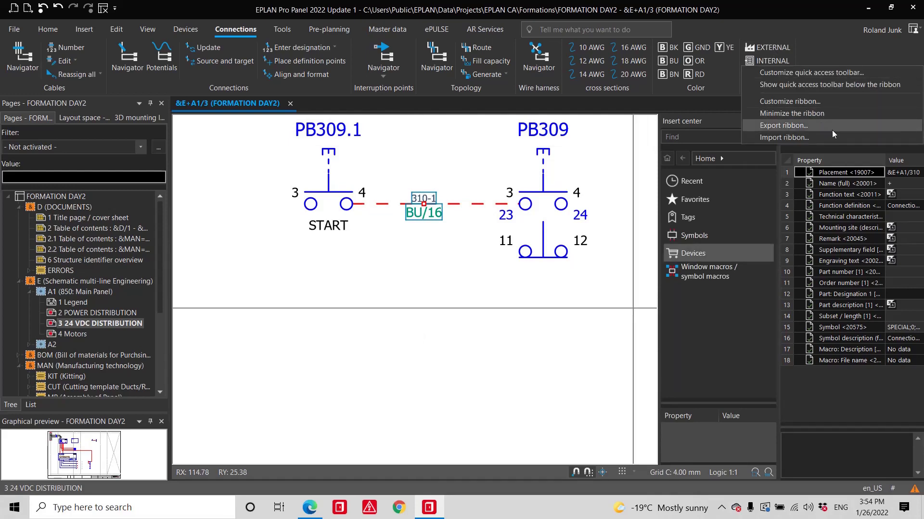
left_click(819, 126)
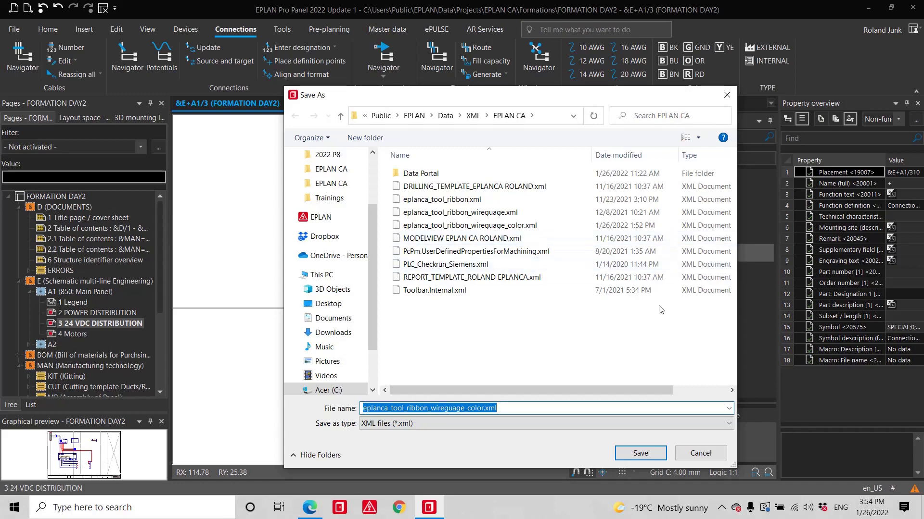
key("Escape")
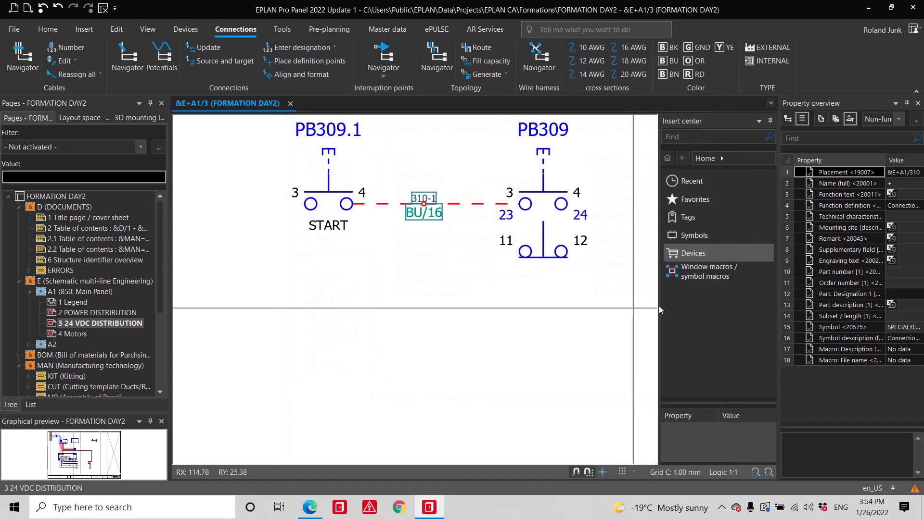
left_click(915, 31)
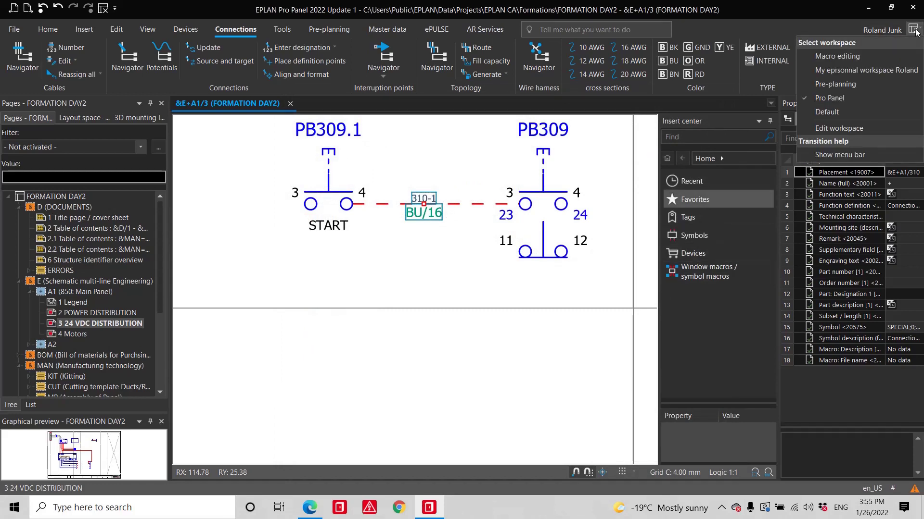
left_click(843, 97)
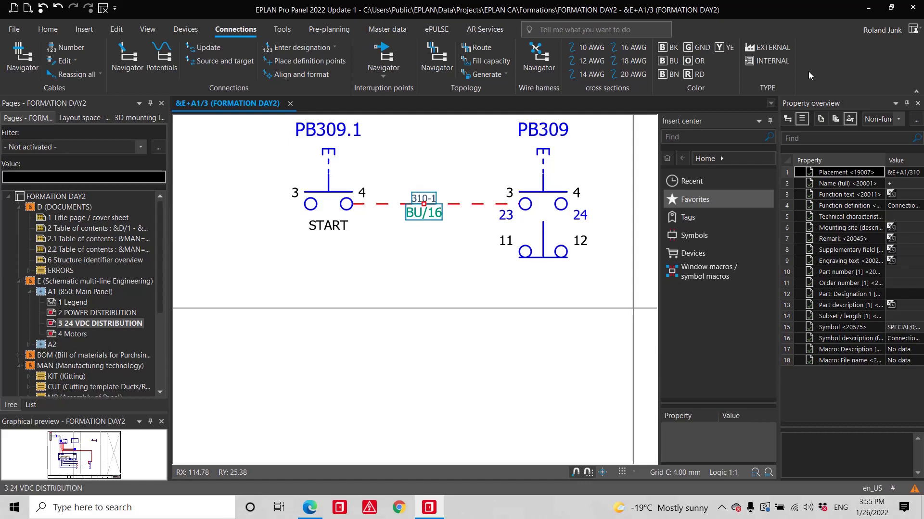
Switch to the Edge window showing the eplancanada.com homepage
key("alt+Tab")
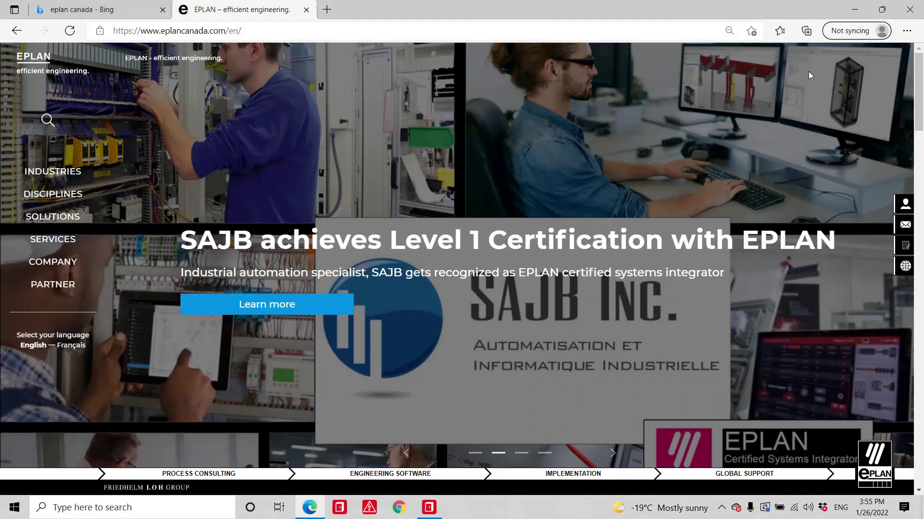